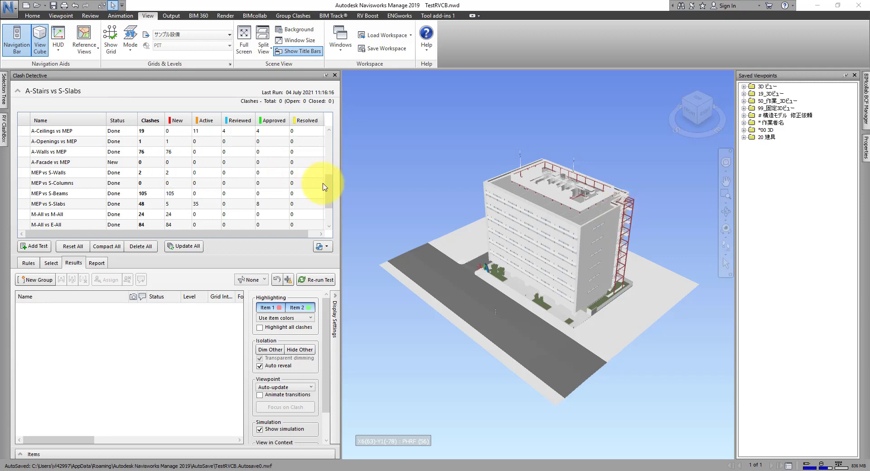
Open the results of the A-Walls vs S-Columns clash test and examine each of its wall clashes in the model
{"action": "left_click_drag", "start_coordinate": [329, 183], "coordinate": [330, 132]}
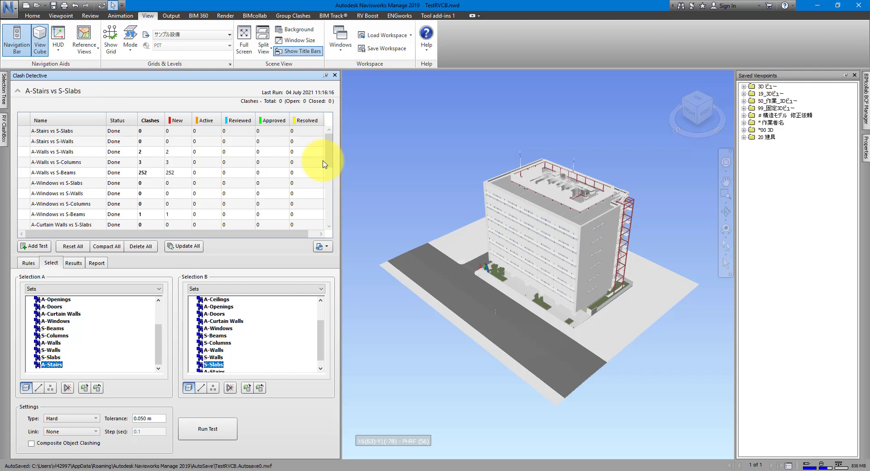
{"action": "left_click", "coordinate": [89, 163]}
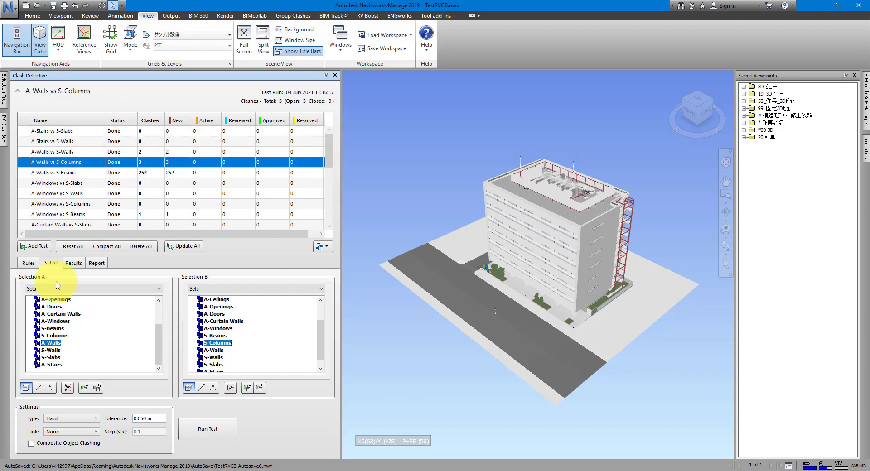
{"action": "left_click", "coordinate": [70, 263]}
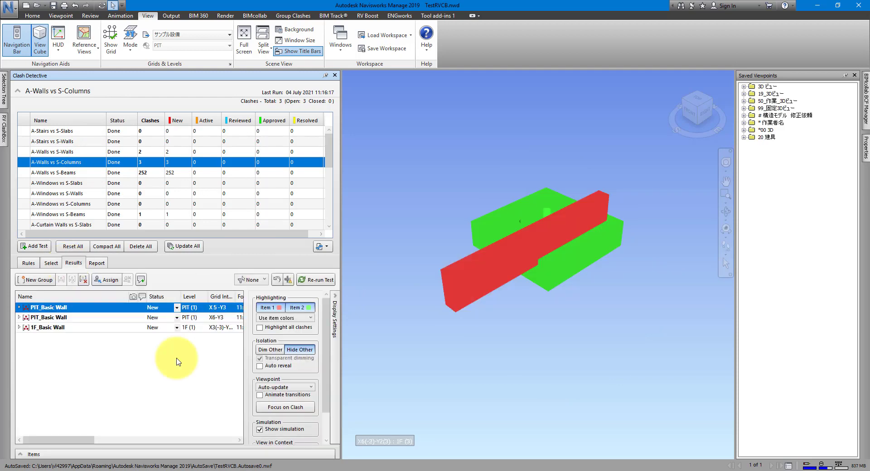
{"action": "left_click", "coordinate": [102, 319]}
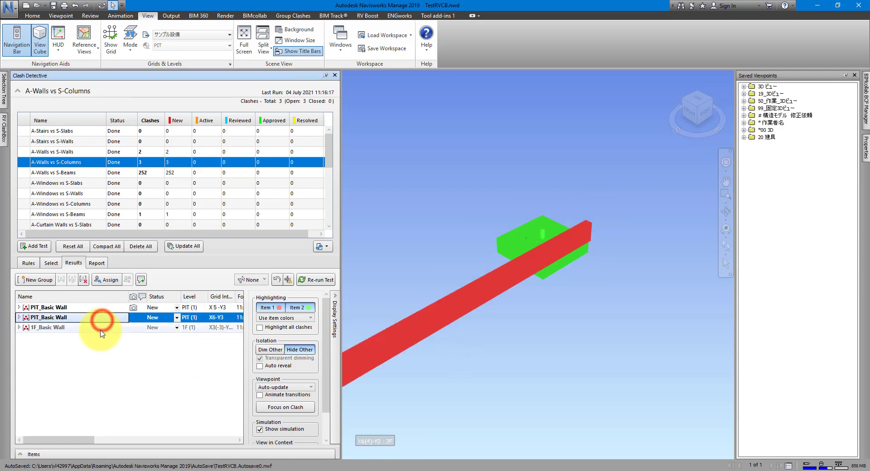
{"action": "left_click", "coordinate": [101, 329]}
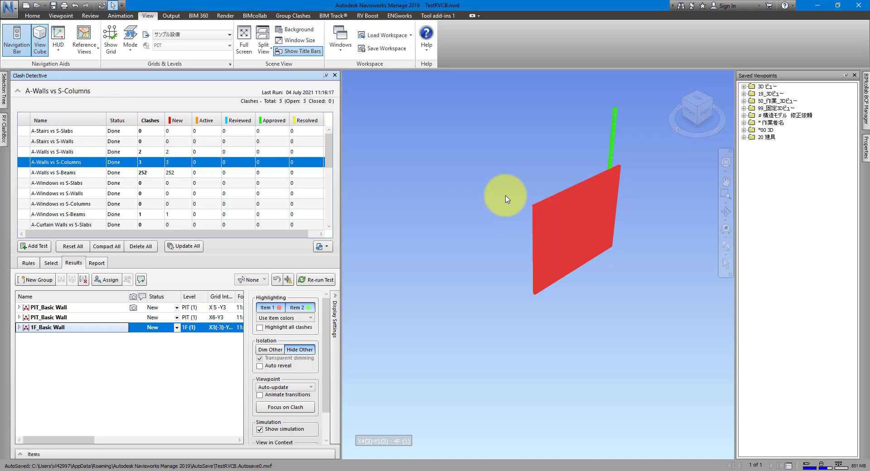
{"action": "left_click", "coordinate": [582, 217]}
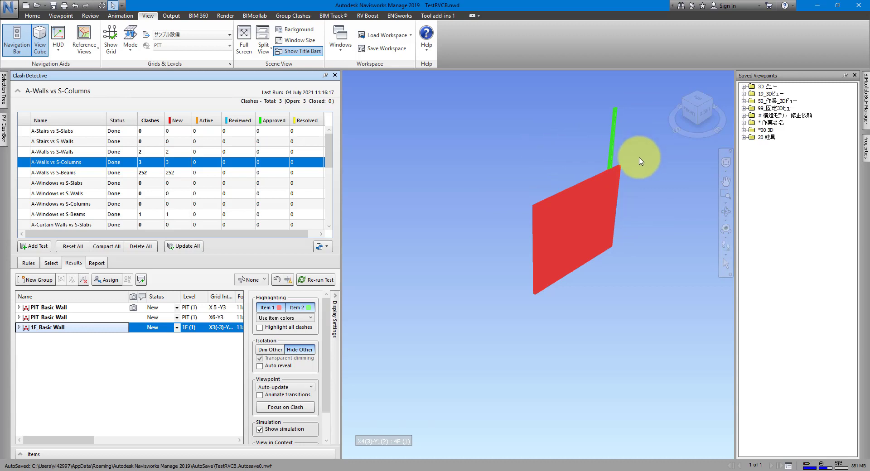
Stop hiding the other items, enable auto reveal, and examine the two PIT_Basic Wall clashes within the full model
{"action": "left_click", "coordinate": [297, 351]}
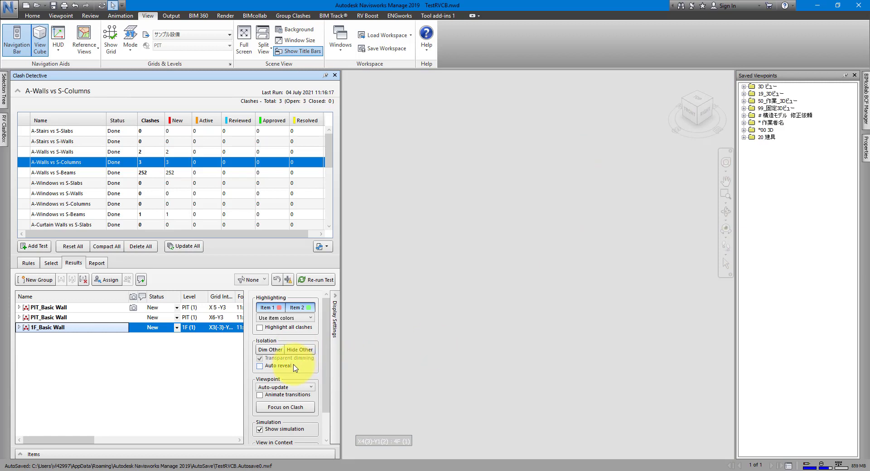
{"action": "left_click", "coordinate": [277, 366]}
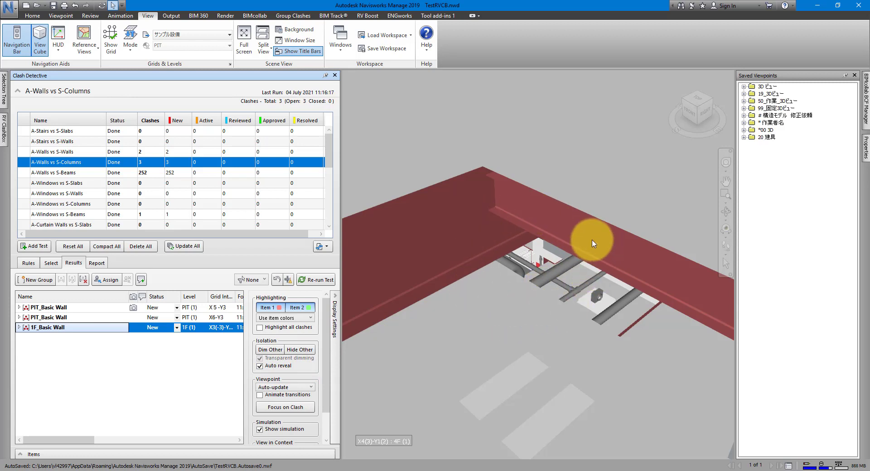
{"action": "left_click", "coordinate": [99, 317]}
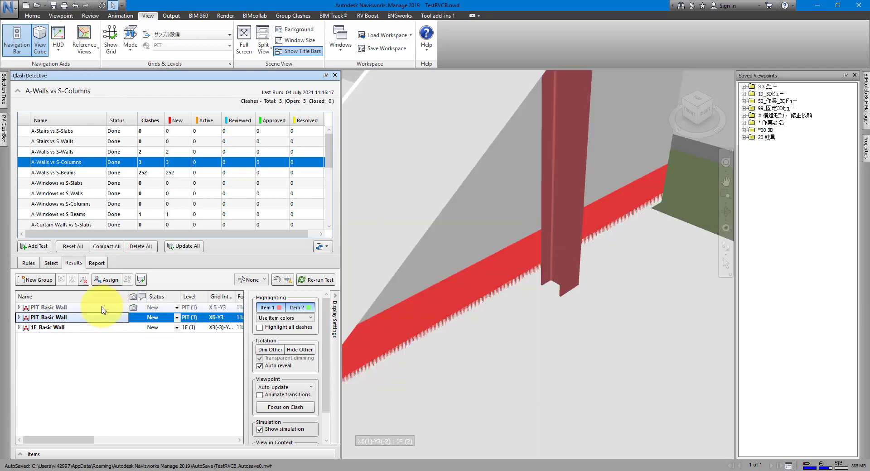
{"action": "left_click", "coordinate": [101, 309]}
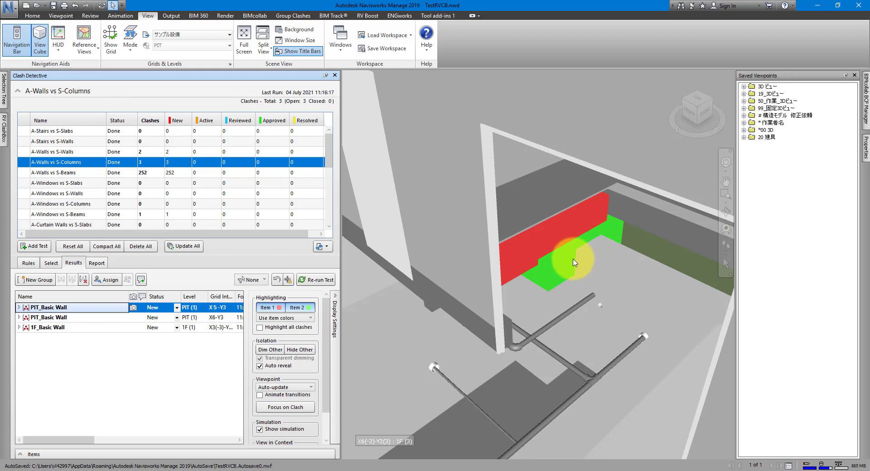
{"action": "scroll", "coordinate": [574, 262], "scroll_direction": "up", "scroll_amount": 5}
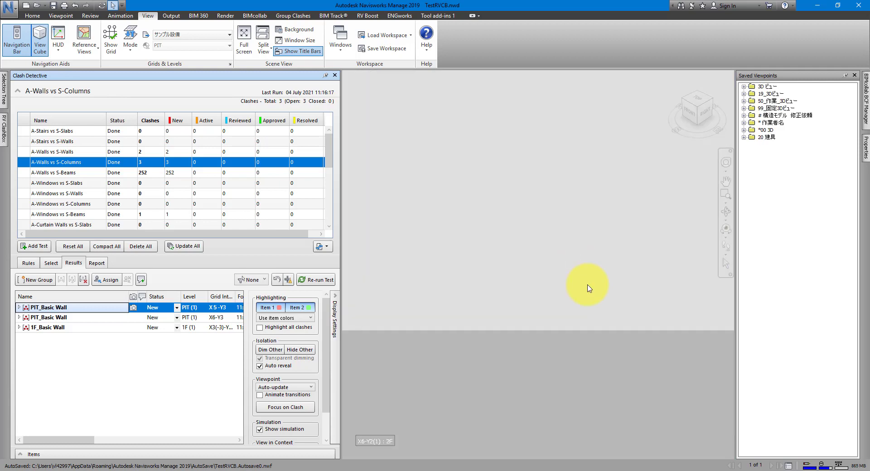
{"action": "scroll", "coordinate": [562, 250], "scroll_direction": "down", "scroll_amount": 5}
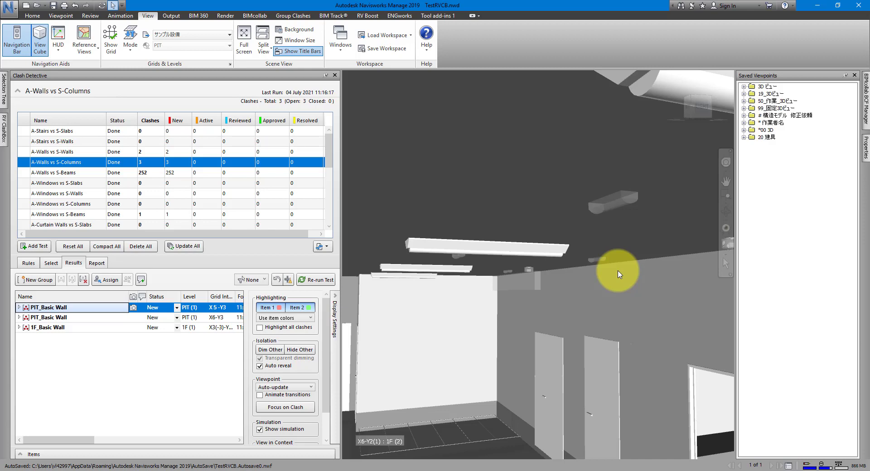
Dim the other items, examine the PIT_Basic Wall and 1F_Basic Wall clashes, and return to the home view of the whole building
{"action": "left_click", "coordinate": [272, 350]}
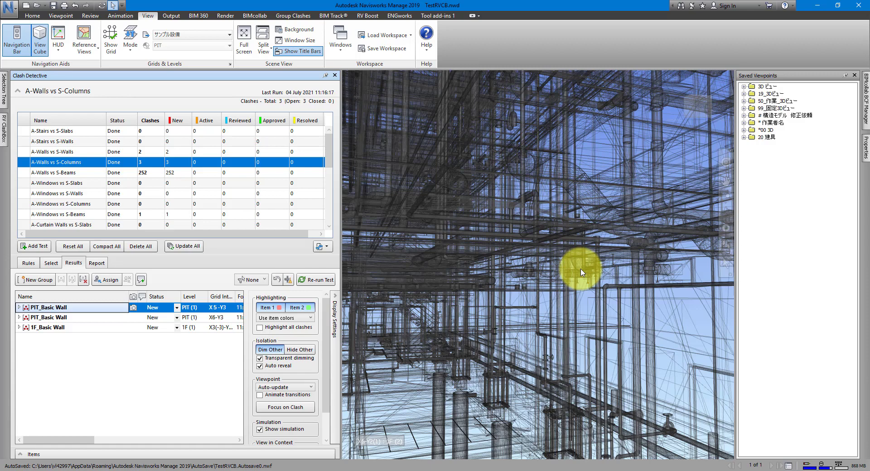
{"action": "left_click", "coordinate": [89, 318]}
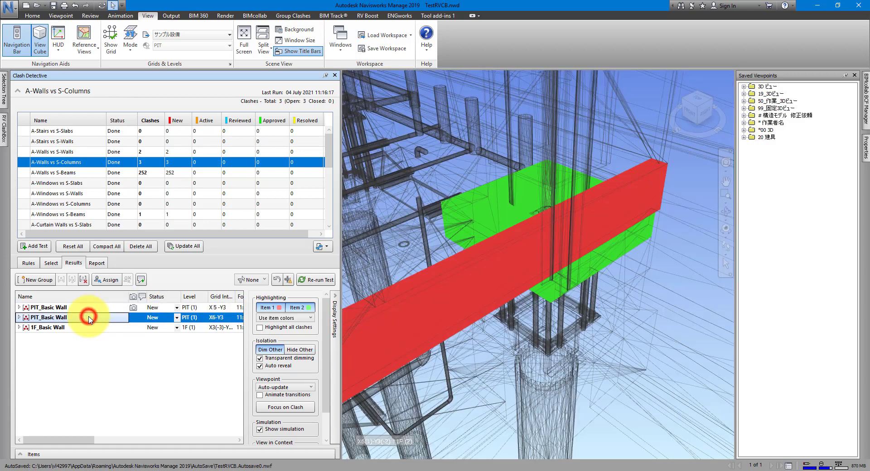
{"action": "left_click", "coordinate": [89, 326]}
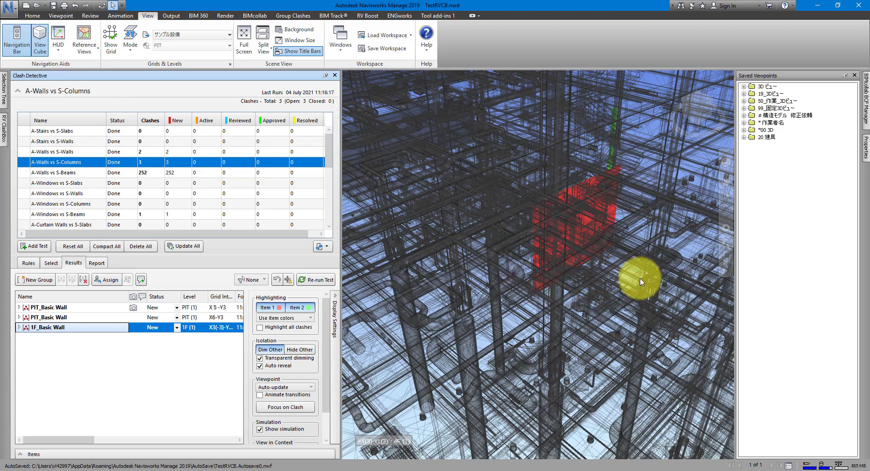
{"action": "mouse_move", "coordinate": [653, 296]}
{"action": "middle_mouse_down", "text": "shift"}
{"action": "mouse_move", "coordinate": [606, 291]}
{"action": "mouse_move", "coordinate": [576, 274]}
{"action": "mouse_move", "coordinate": [599, 266]}
{"action": "mouse_move", "coordinate": [614, 274]}
{"action": "mouse_move", "coordinate": [593, 246]}
{"action": "middle_mouse_up", "text": "shift"}
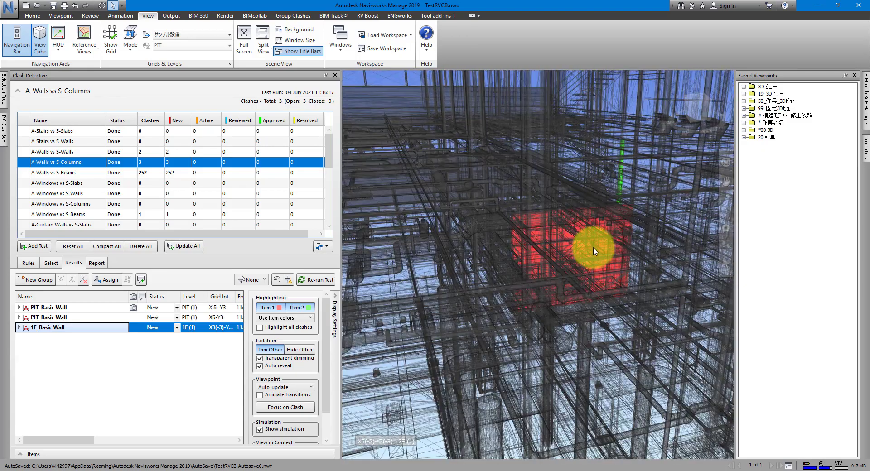
{"action": "mouse_move", "coordinate": [521, 247]}
{"action": "middle_mouse_down", "text": "shift"}
{"action": "mouse_move", "coordinate": [614, 254]}
{"action": "mouse_move", "coordinate": [596, 248]}
{"action": "middle_mouse_up", "text": "shift"}
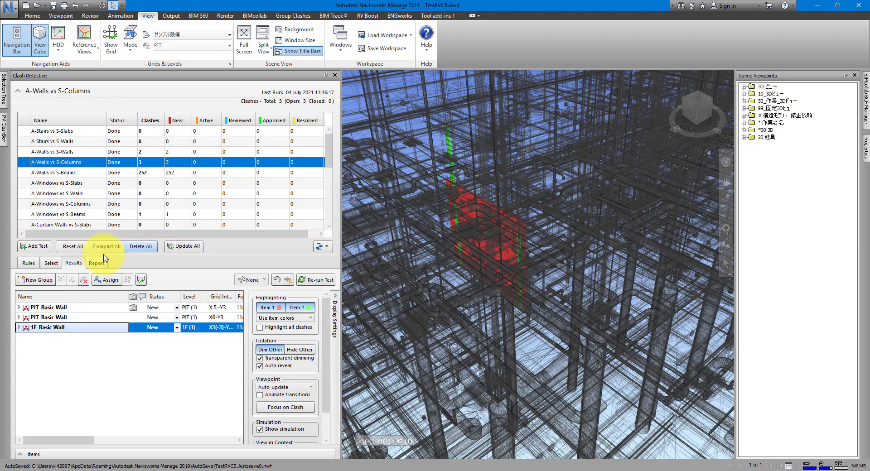
{"action": "left_click", "coordinate": [51, 263]}
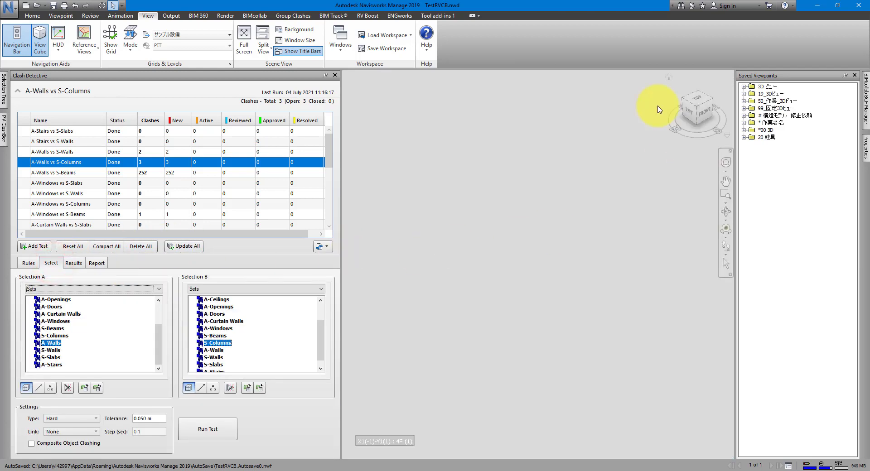
{"action": "left_click", "coordinate": [670, 78]}
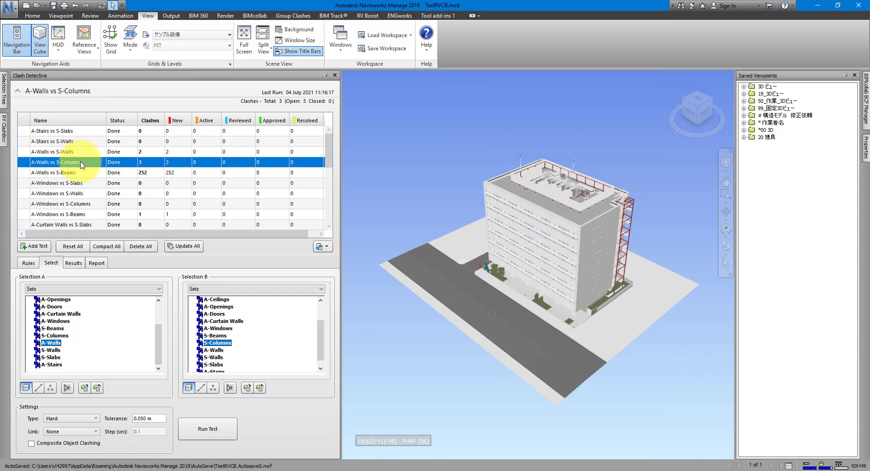
Open the RV ClashBox add-in and keep it pinned beside Clash Detective
{"action": "left_click", "coordinate": [368, 16]}
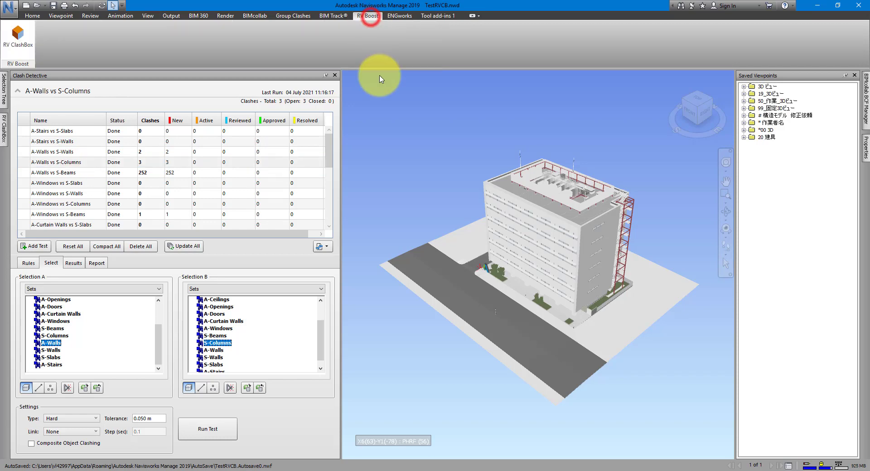
{"action": "left_click", "coordinate": [30, 52]}
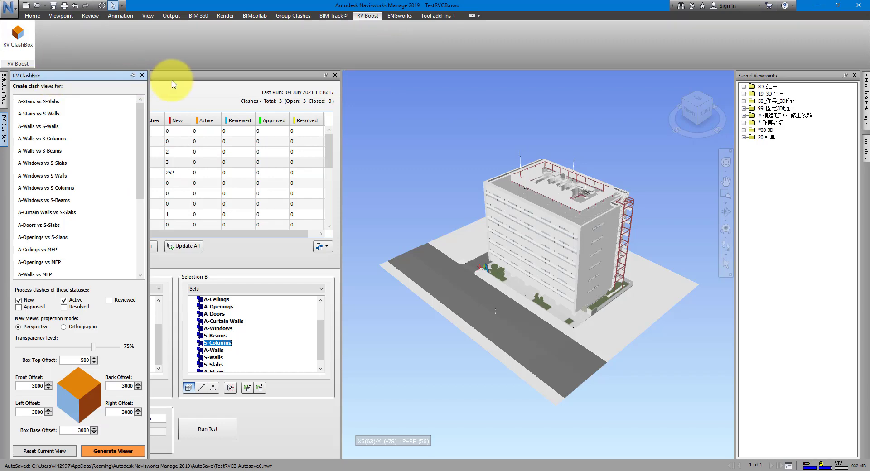
{"action": "left_click", "coordinate": [132, 75]}
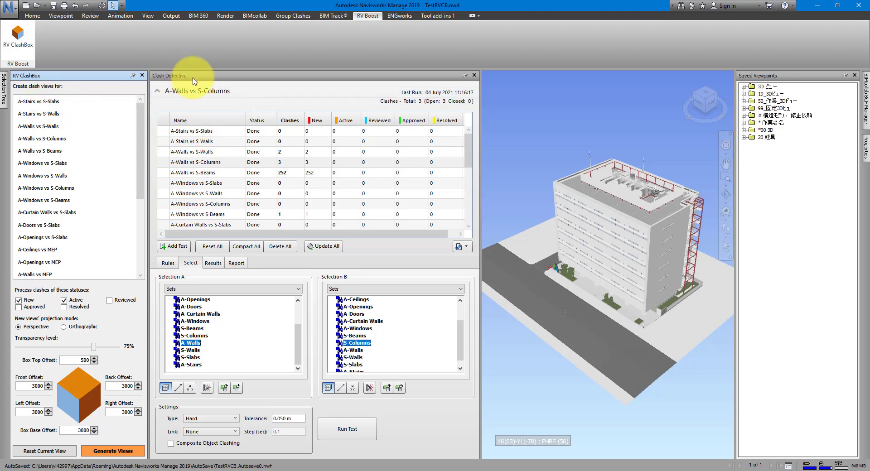
Delete the A-Stairs vs S-Slabs clash test
{"action": "left_click", "coordinate": [212, 133]}
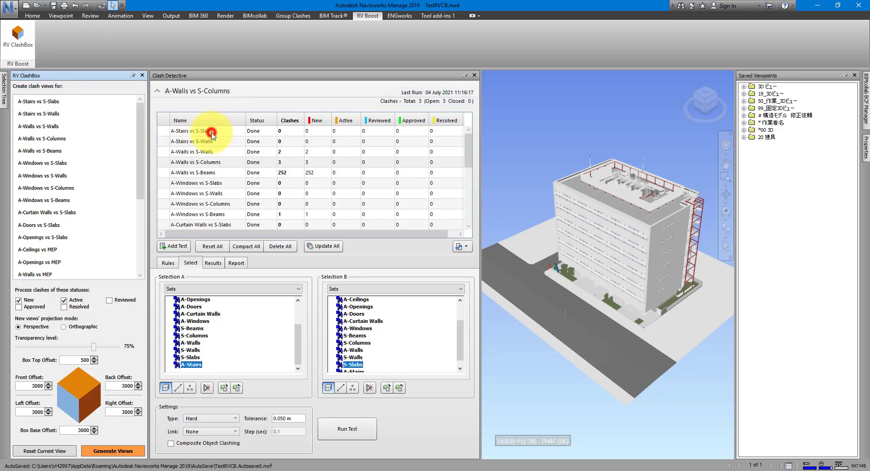
{"action": "right_click", "coordinate": [288, 133]}
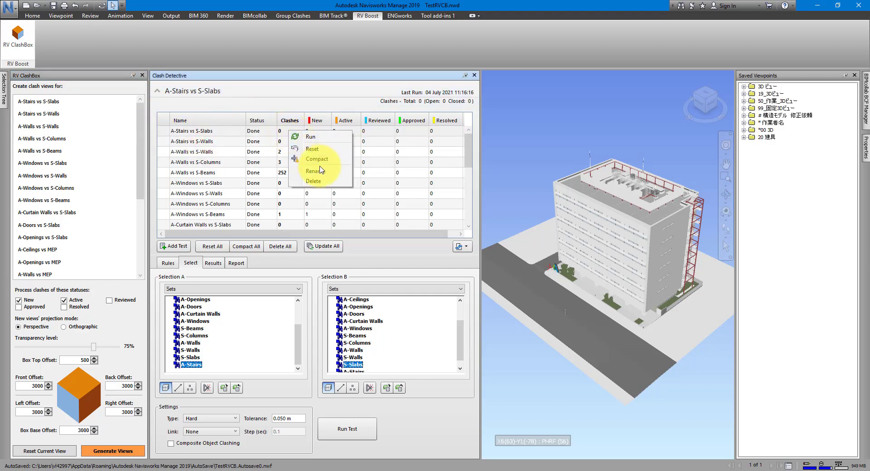
{"action": "left_click", "coordinate": [321, 182]}
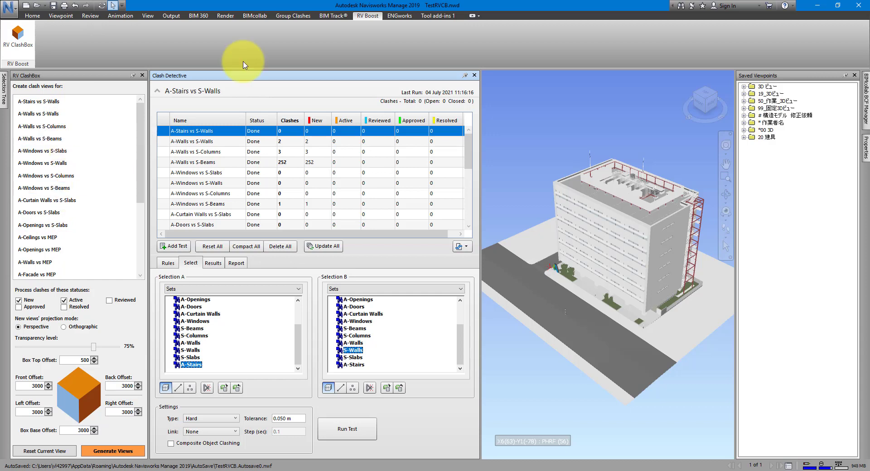
Add a new clash test with its default name and locate it in the RV ClashBox test list
{"action": "left_click", "coordinate": [174, 248]}
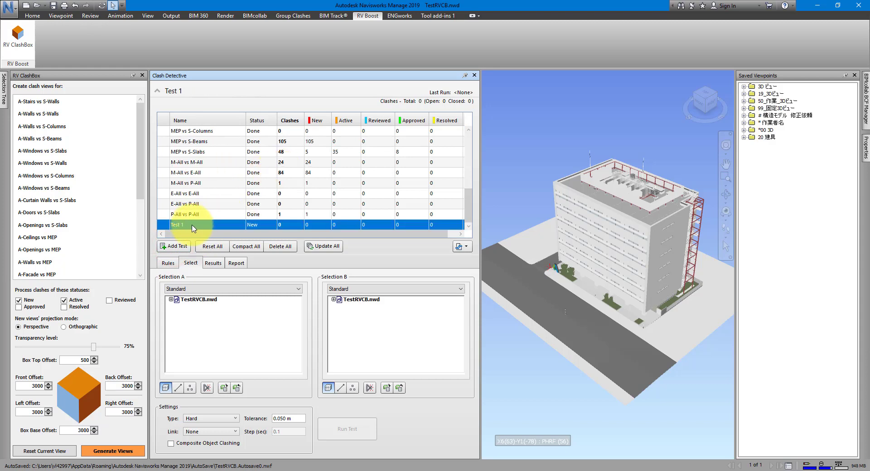
{"action": "left_click_drag", "start_coordinate": [140, 126], "coordinate": [136, 204]}
{"action": "left_click", "coordinate": [56, 274]}
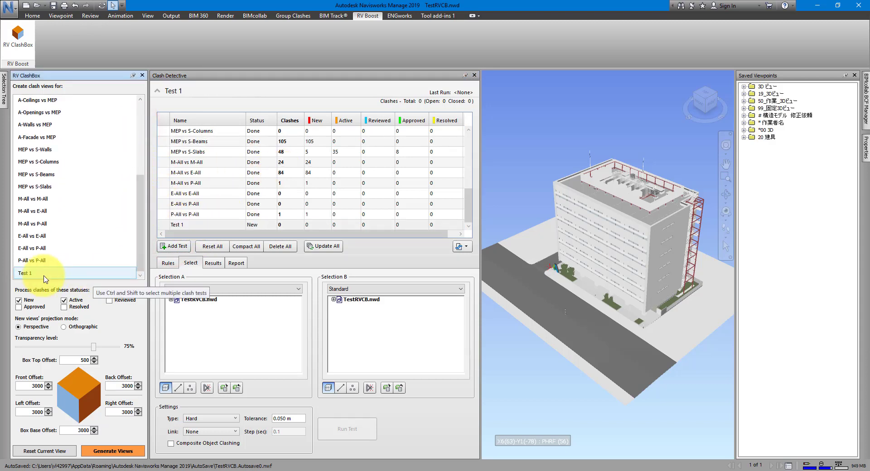
{"action": "left_click", "coordinate": [140, 107]}
{"action": "scroll", "coordinate": [265, 170], "scroll_direction": "up", "scroll_amount": 6}
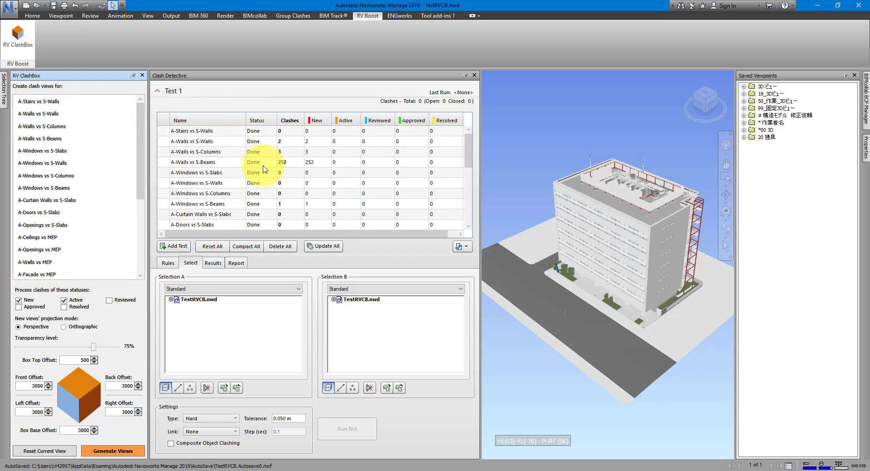
Select the A-Walls vs S-Columns test in Clash Detective and in the RV ClashBox list
{"action": "left_click", "coordinate": [219, 152]}
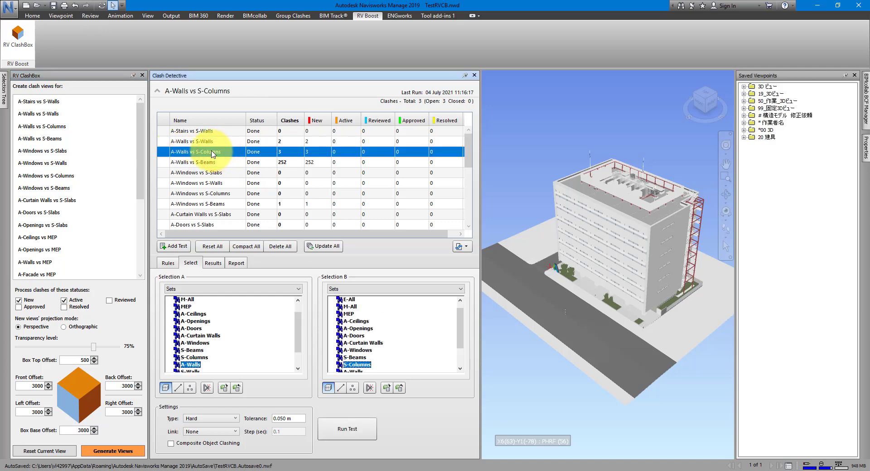
{"action": "left_click", "coordinate": [63, 127]}
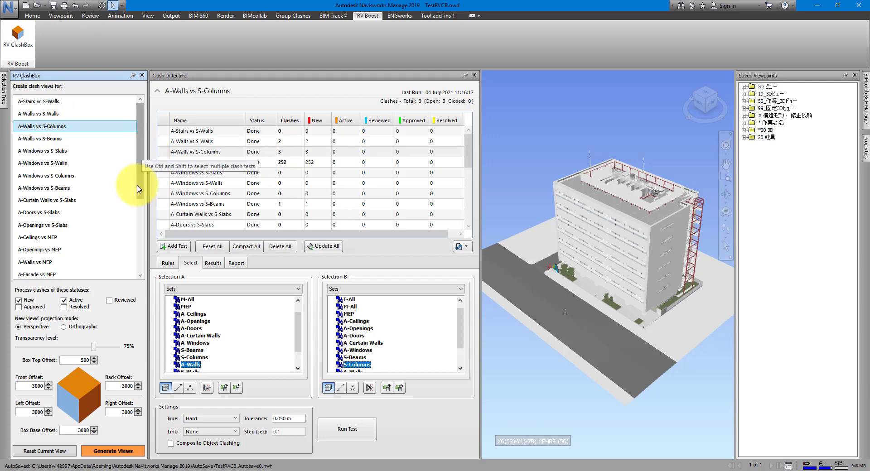
{"action": "mouse_move", "coordinate": [21, 322]}
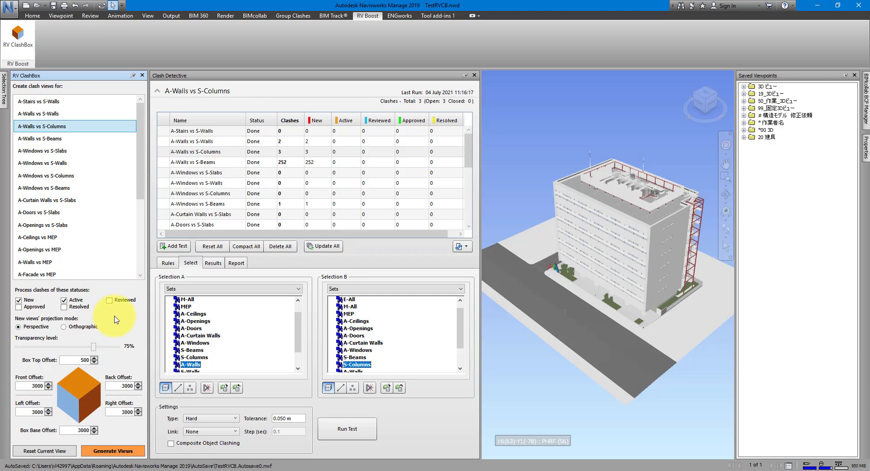
{"action": "mouse_move", "coordinate": [113, 308]}
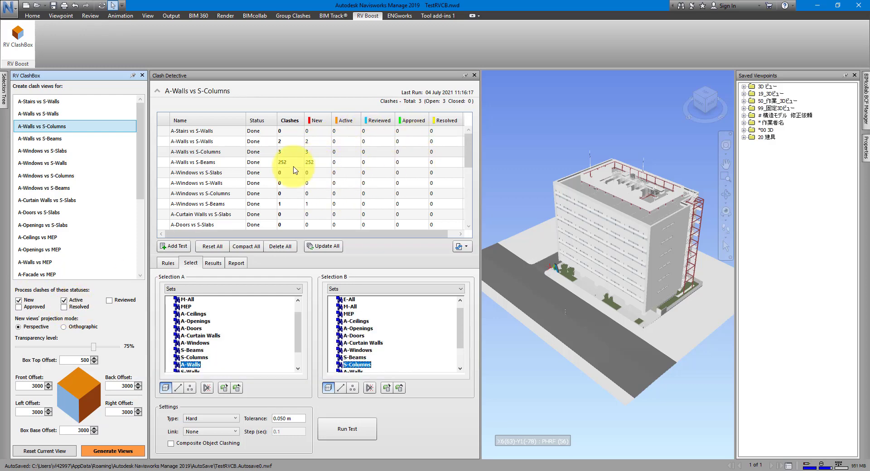
Choose the A-Ceilings vs MEP test in RV ClashBox and limit the processed clash statuses to Active only
{"action": "left_click_drag", "start_coordinate": [468, 143], "coordinate": [469, 165]}
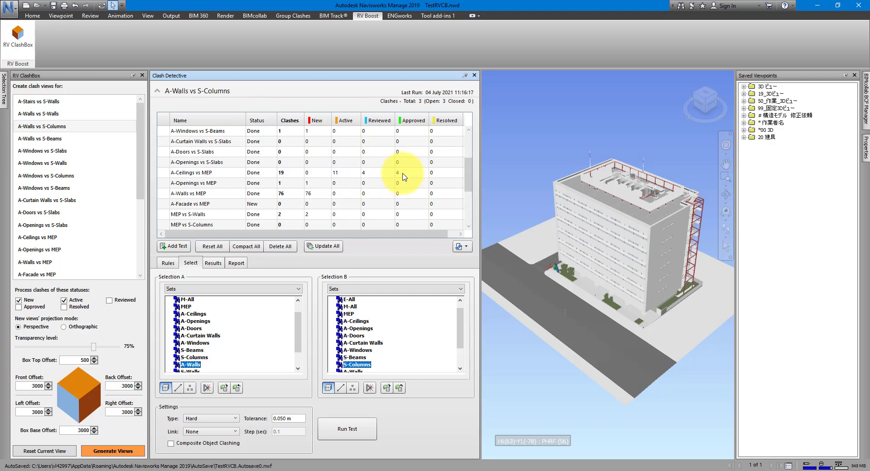
{"action": "left_click", "coordinate": [53, 239]}
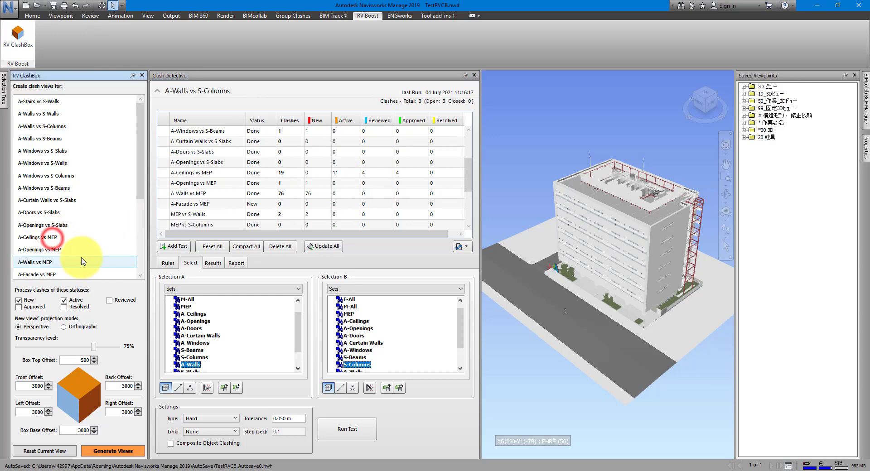
{"action": "left_click", "coordinate": [19, 300]}
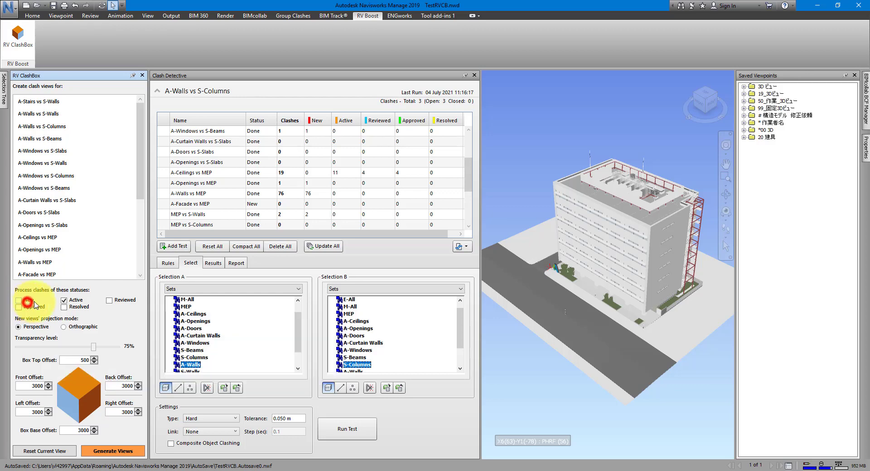
{"action": "left_click", "coordinate": [68, 301]}
{"action": "left_click", "coordinate": [68, 301]}
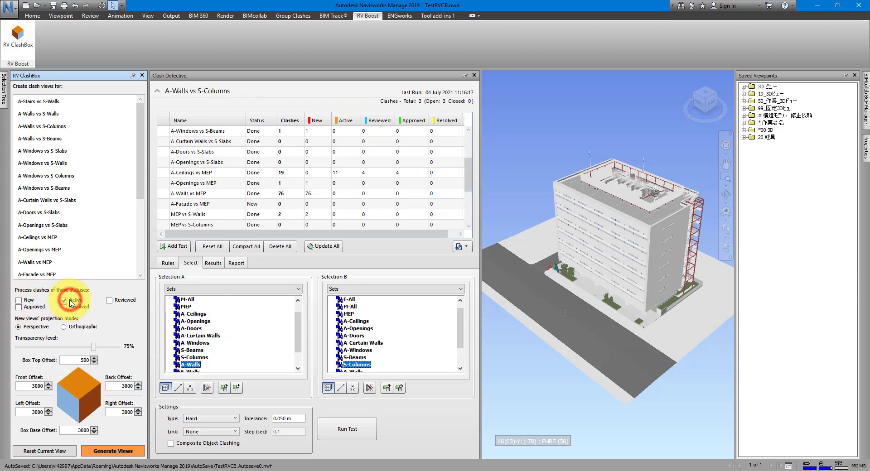
Select the A-Walls vs S-Columns test in Clash Detective and set ClashBox to process only New clashes
{"action": "scroll", "coordinate": [389, 185], "scroll_direction": "up", "scroll_amount": 3}
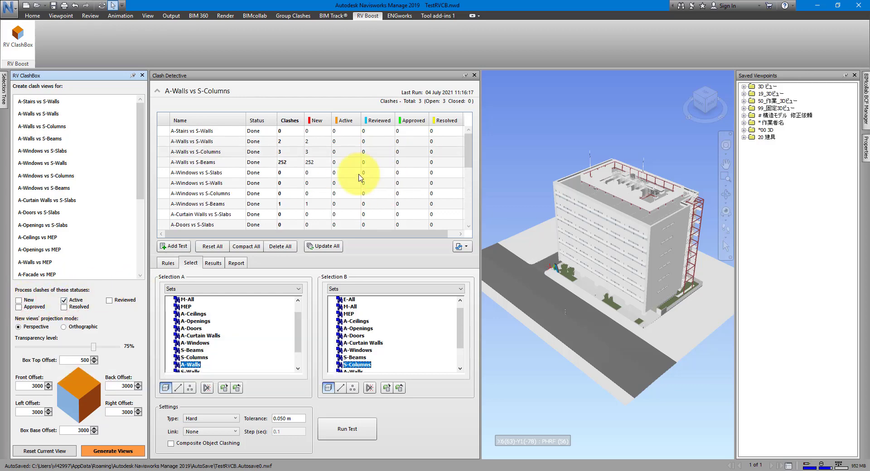
{"action": "left_click", "coordinate": [213, 154]}
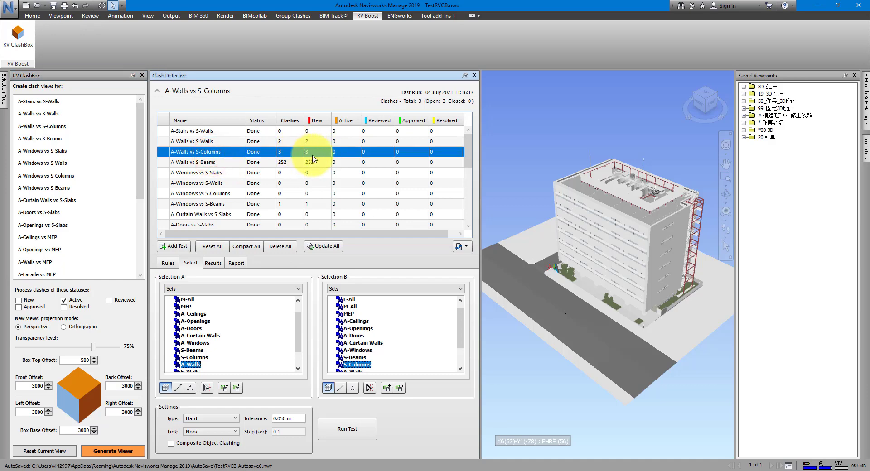
{"action": "left_click", "coordinate": [19, 301]}
{"action": "left_click", "coordinate": [64, 300]}
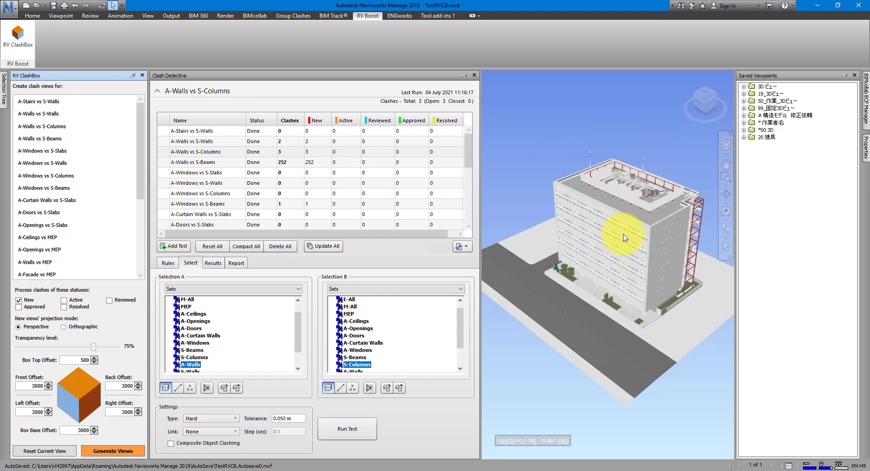
Try orthographic projection in the model view and for the new ClashBox views, returning the new views' mode to Perspective
{"action": "right_click", "coordinate": [706, 107]}
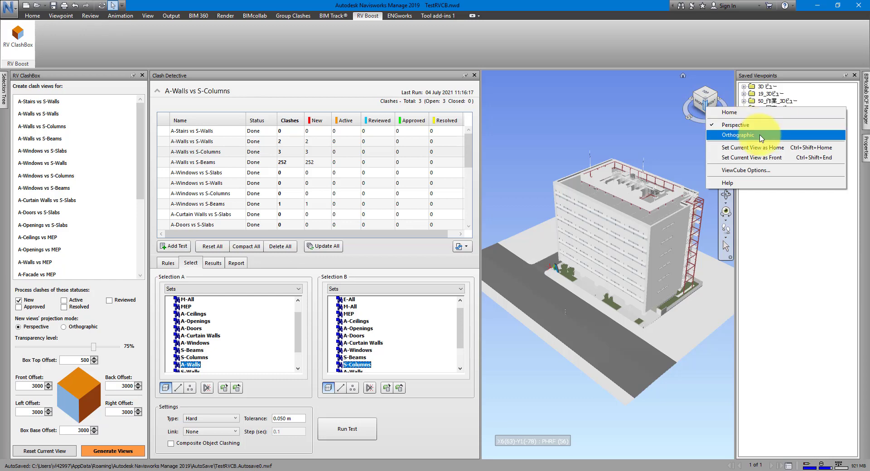
{"action": "left_click", "coordinate": [761, 138]}
{"action": "scroll", "coordinate": [630, 226], "scroll_direction": "up", "scroll_amount": 5}
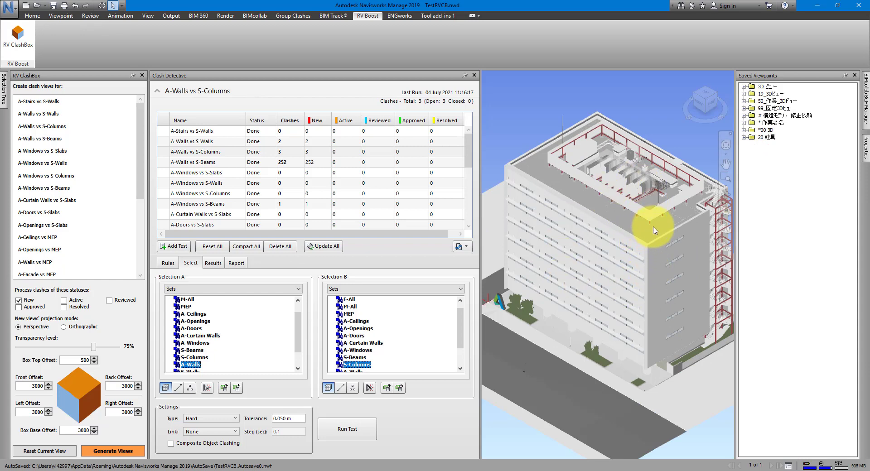
{"action": "left_click", "coordinate": [78, 328]}
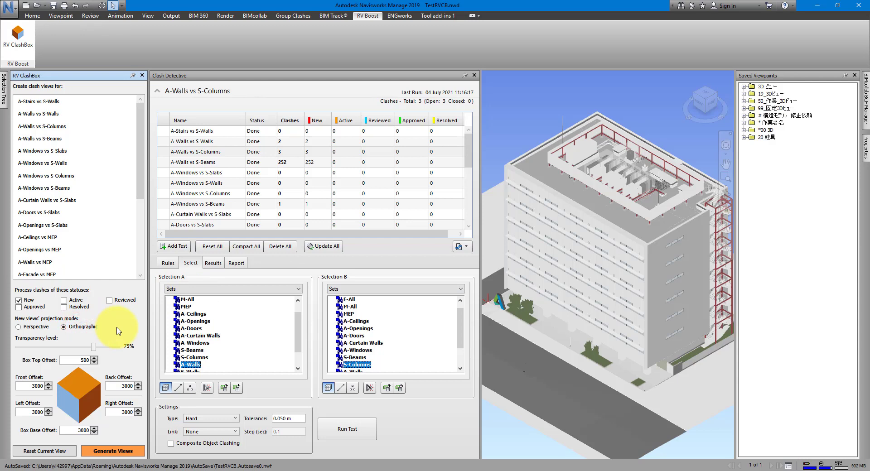
{"action": "left_click", "coordinate": [38, 328]}
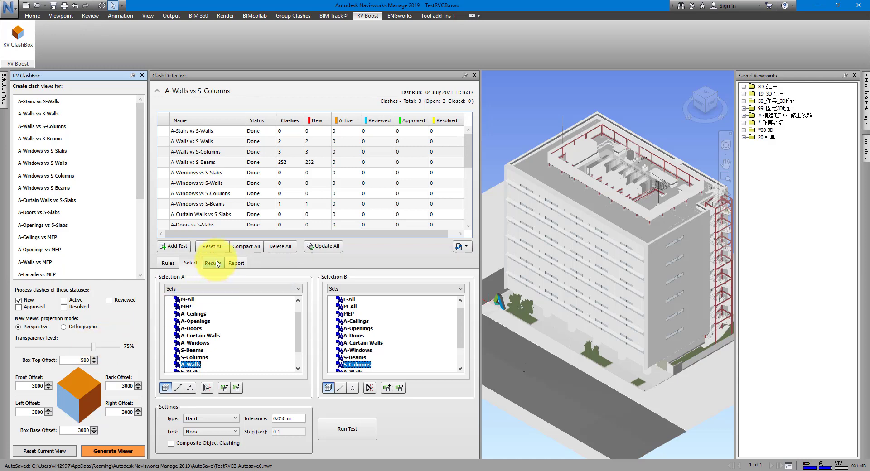
Open the clash results of the A-Walls vs S-Columns test
{"action": "left_click", "coordinate": [217, 153]}
{"action": "left_click", "coordinate": [214, 263]}
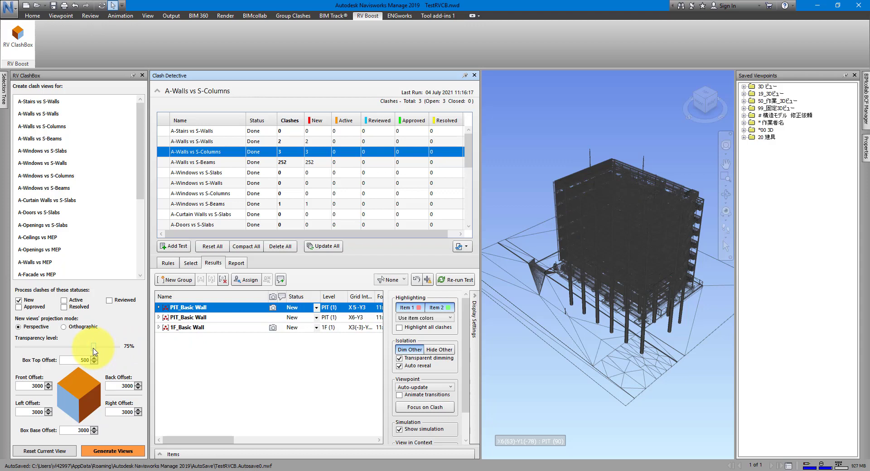
Try the ClashBox transparency level at 99% and at its minimum, and return it to 75%
{"action": "left_click_drag", "start_coordinate": [94, 350], "coordinate": [119, 352]}
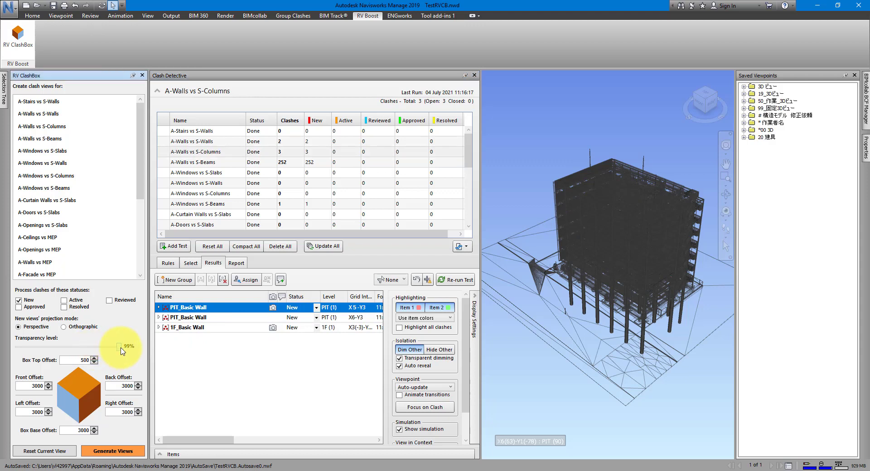
{"action": "left_click_drag", "start_coordinate": [119, 350], "coordinate": [13, 349]}
{"action": "left_click_drag", "start_coordinate": [15, 347], "coordinate": [95, 358]}
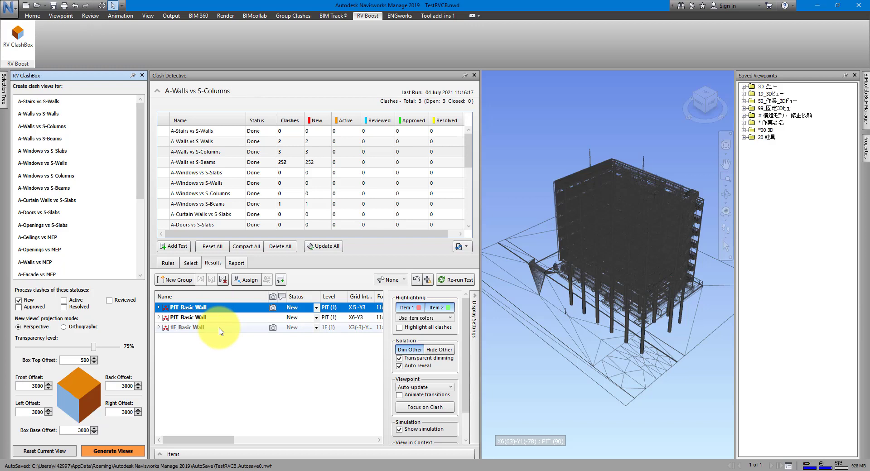
Show the PIT_Basic Wall clash at grid X6-Y3 with all other objects hidden, and select the clashing items
{"action": "left_click", "coordinate": [209, 318]}
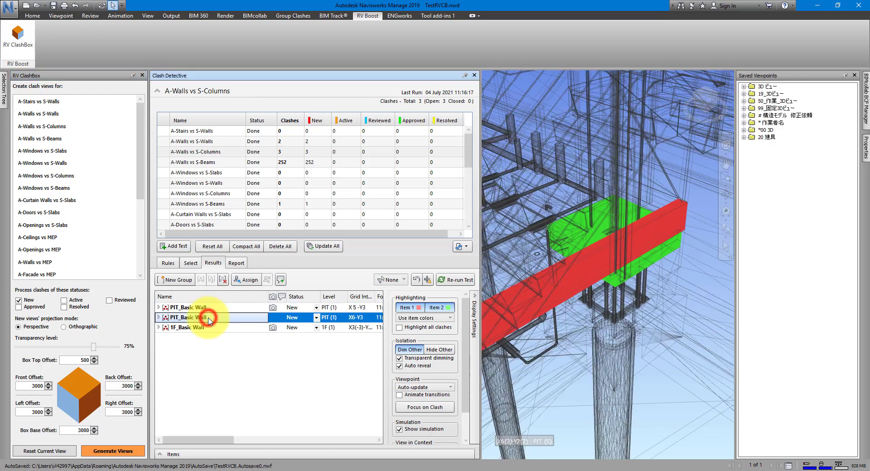
{"action": "left_click", "coordinate": [440, 351]}
{"action": "left_click", "coordinate": [596, 267]}
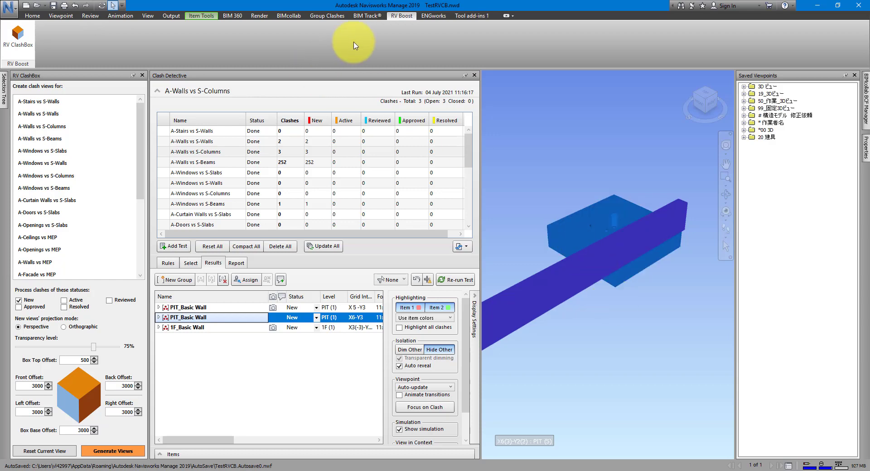
Enable sectioning in Box mode and fit the section box to the selected clashing items
{"action": "left_click", "coordinate": [148, 16]}
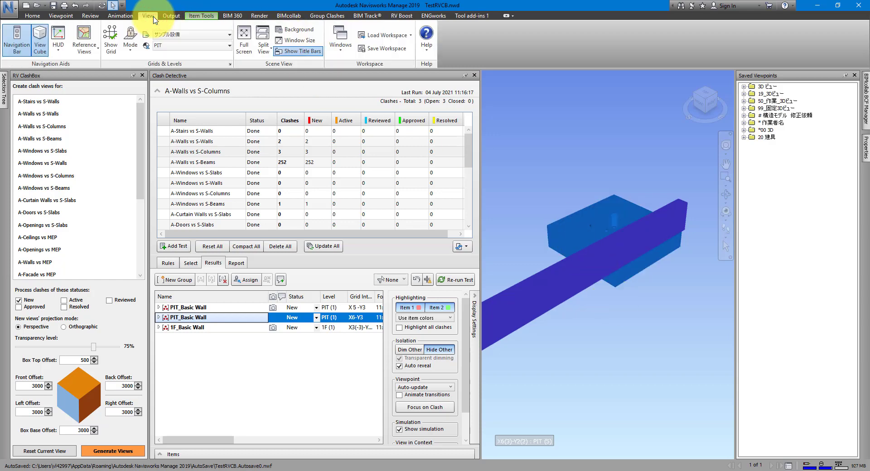
{"action": "left_click", "coordinate": [60, 16]}
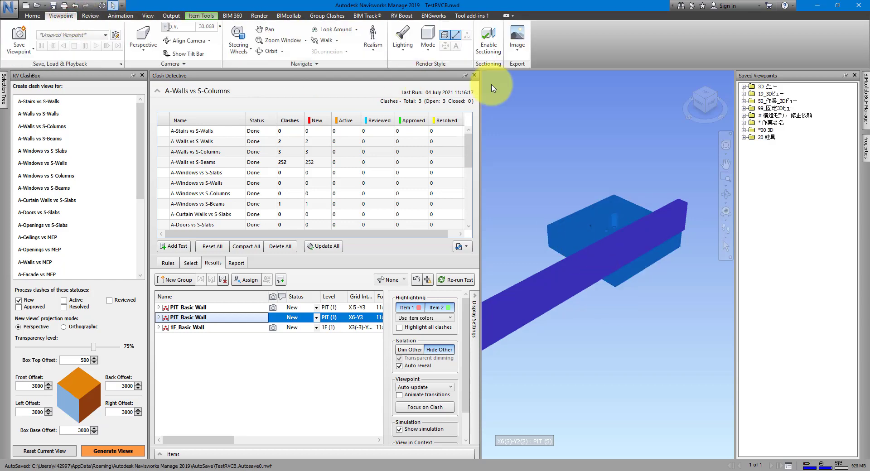
{"action": "left_click", "coordinate": [489, 39]}
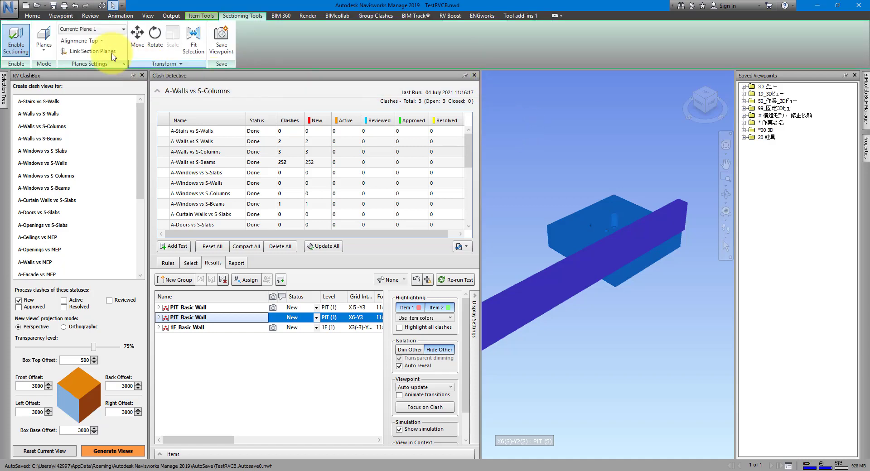
{"action": "left_click", "coordinate": [44, 37]}
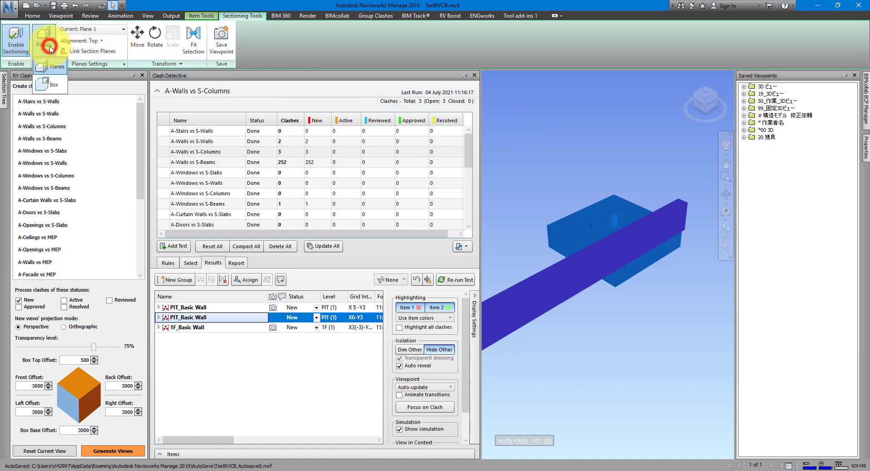
{"action": "left_click", "coordinate": [55, 87]}
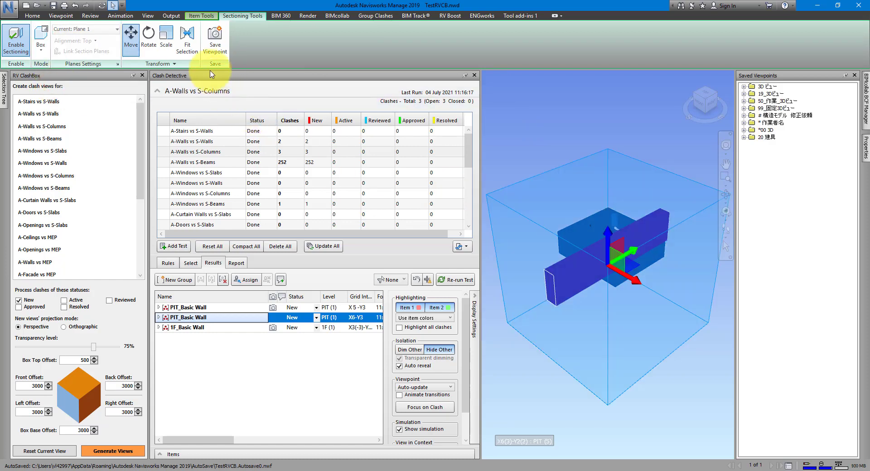
{"action": "left_click", "coordinate": [195, 54]}
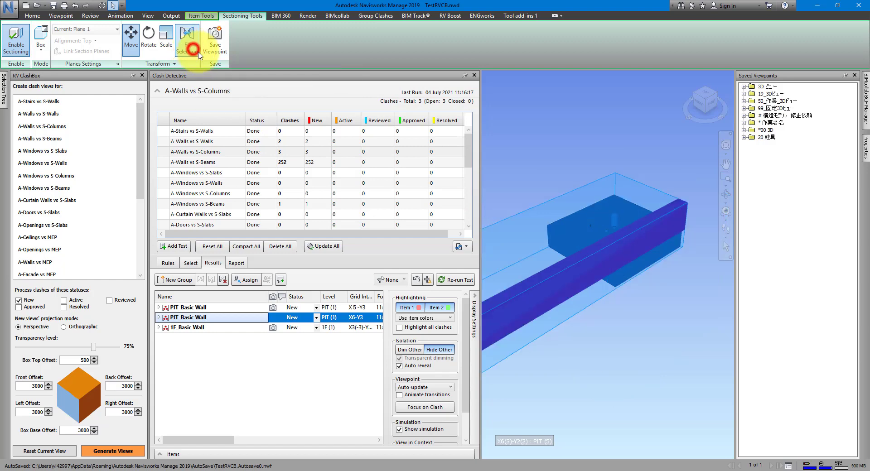
Scale the section box outward along its horizontal and vertical axes to leave generous space around the clashing items
{"action": "scroll", "coordinate": [625, 186], "scroll_direction": "down", "scroll_amount": 3}
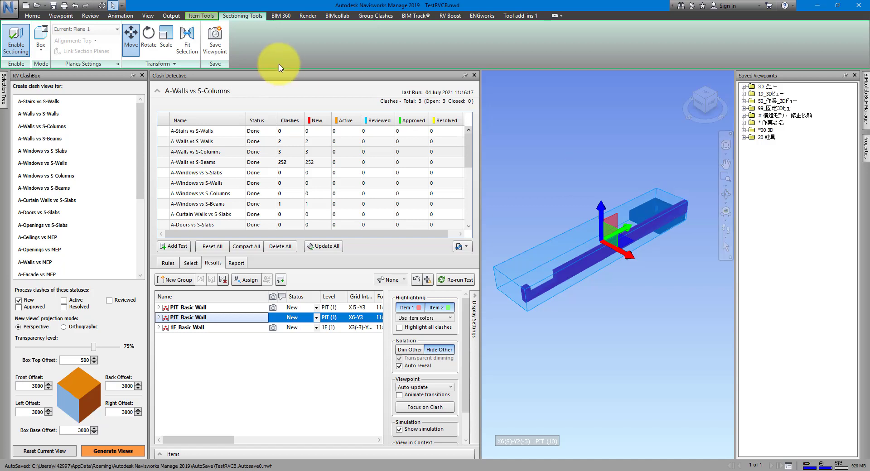
{"action": "left_click", "coordinate": [166, 41]}
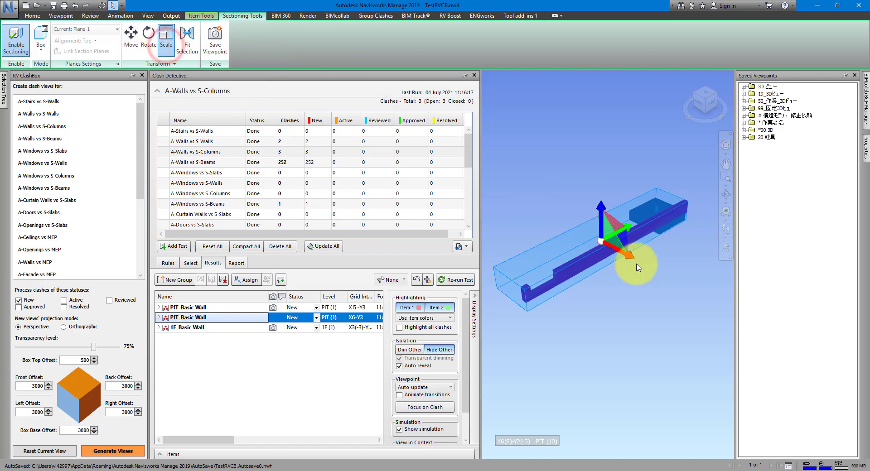
{"action": "left_click_drag", "start_coordinate": [630, 256], "coordinate": [724, 297]}
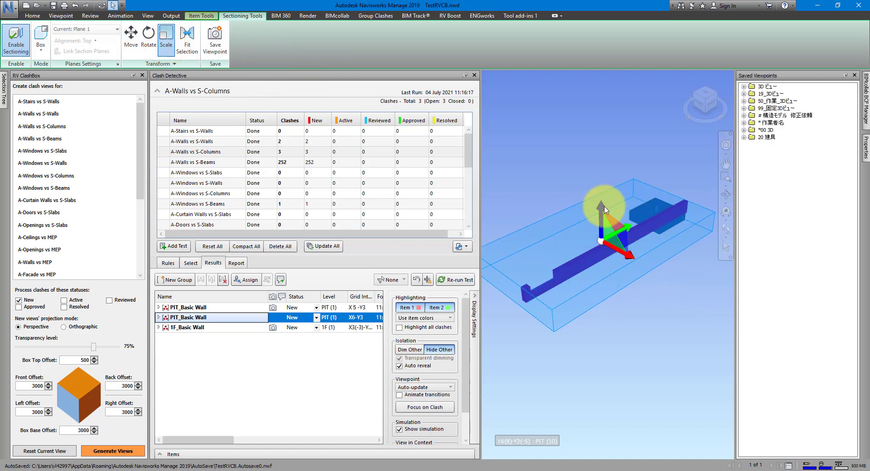
{"action": "left_click_drag", "start_coordinate": [628, 219], "coordinate": [646, 212]}
{"action": "left_click_drag", "start_coordinate": [615, 245], "coordinate": [606, 161]}
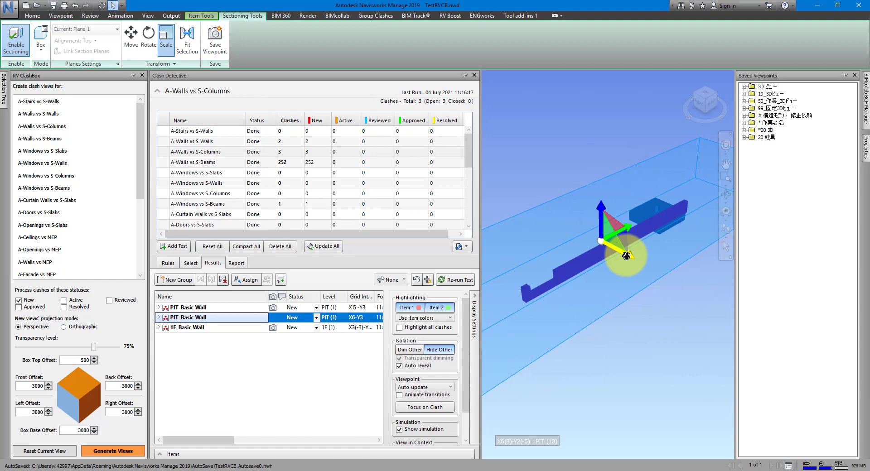
{"action": "scroll", "coordinate": [588, 298], "scroll_direction": "down", "scroll_amount": 3}
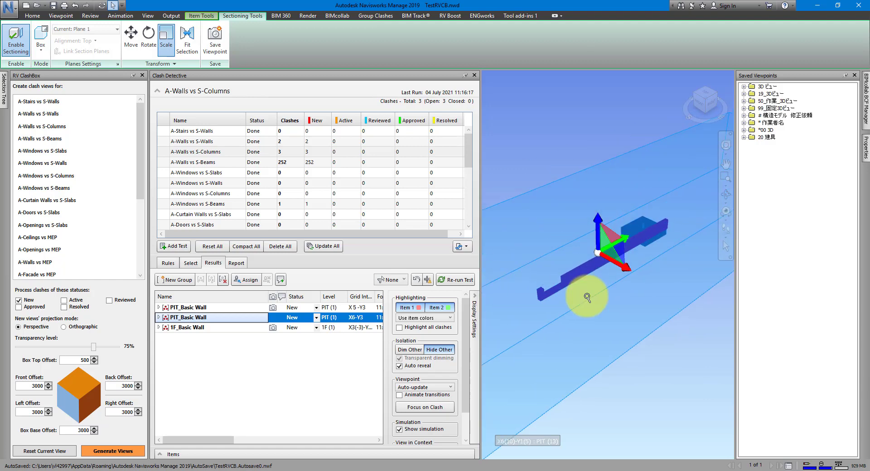
Bring back the hidden model objects, clear the selection, and shift the section box vertically through the floor
{"action": "left_click", "coordinate": [190, 263]}
{"action": "left_click", "coordinate": [563, 107]}
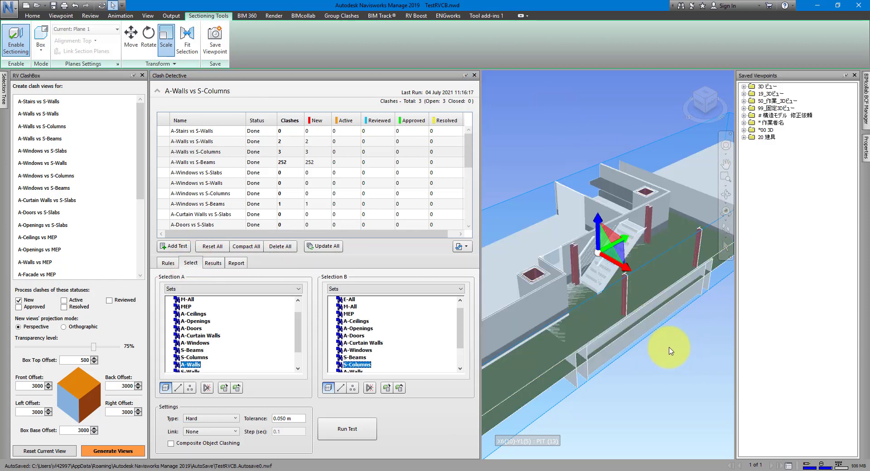
{"action": "left_click", "coordinate": [128, 55]}
{"action": "left_click_drag", "start_coordinate": [598, 218], "coordinate": [596, 259]}
{"action": "left_click_drag", "start_coordinate": [594, 285], "coordinate": [593, 208]}
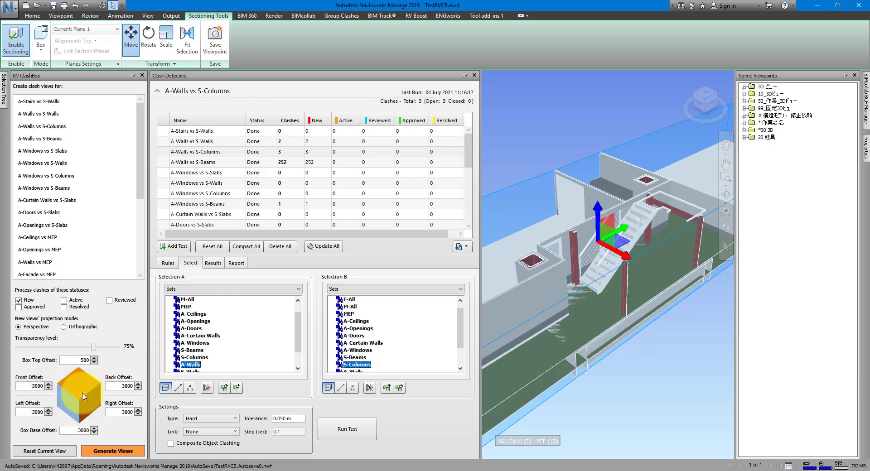
Check the box offset values in RV ClashBox and generate views for the A-Walls vs S-Columns test
{"action": "left_click", "coordinate": [80, 429]}
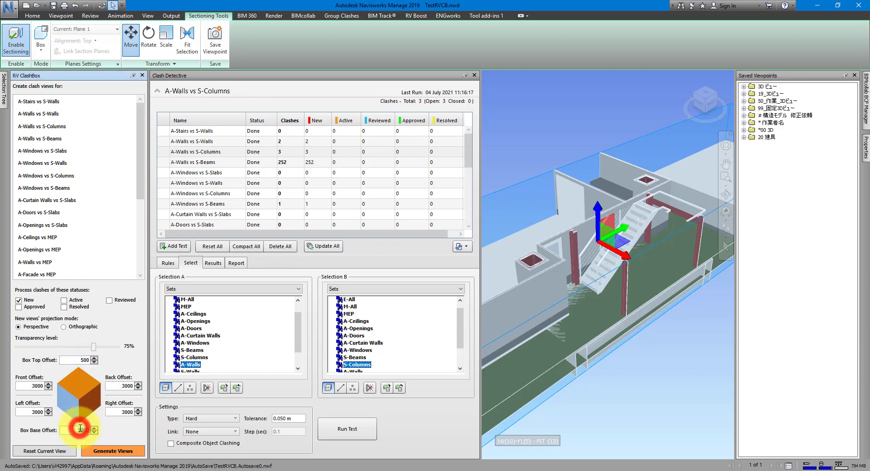
{"action": "left_click", "coordinate": [37, 386]}
{"action": "left_click", "coordinate": [127, 385]}
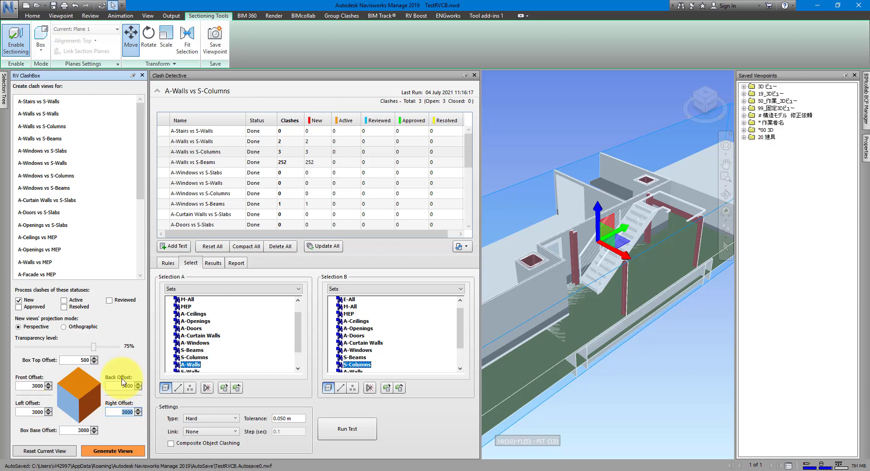
{"action": "left_click", "coordinate": [58, 127]}
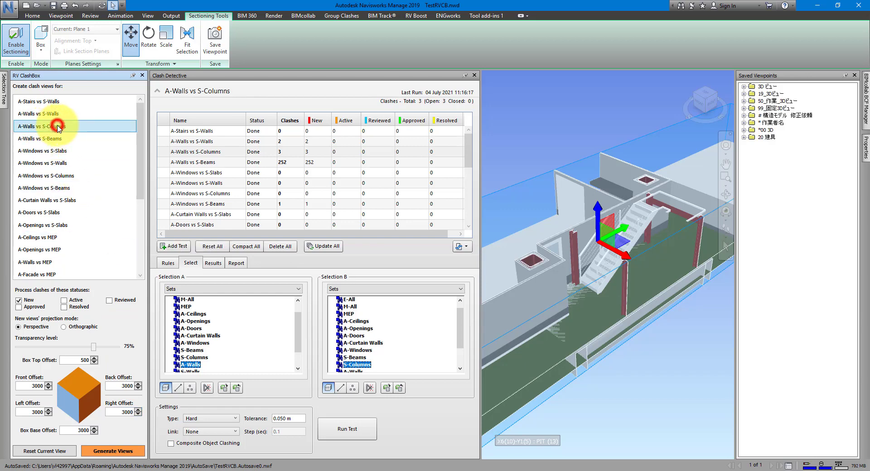
{"action": "left_click", "coordinate": [116, 452]}
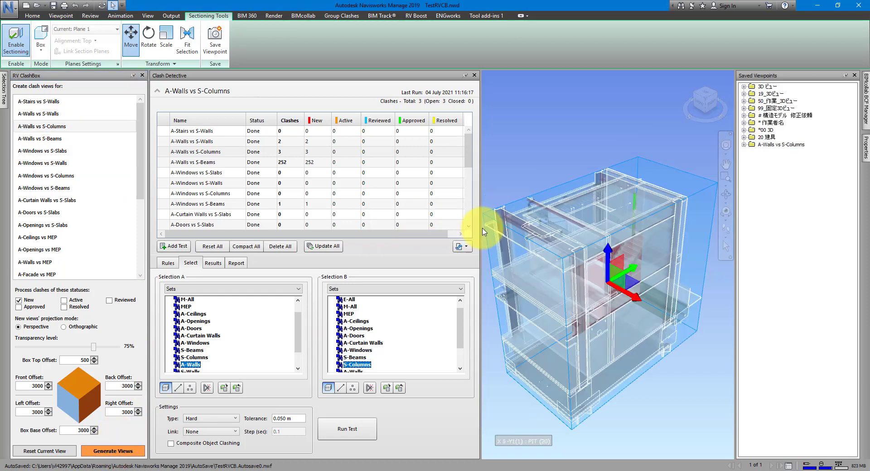
Turn off the section box move gizmo and open the first PIT_Basic Wall viewpoint in the A-Walls vs S-Columns folder
{"action": "left_click", "coordinate": [128, 45]}
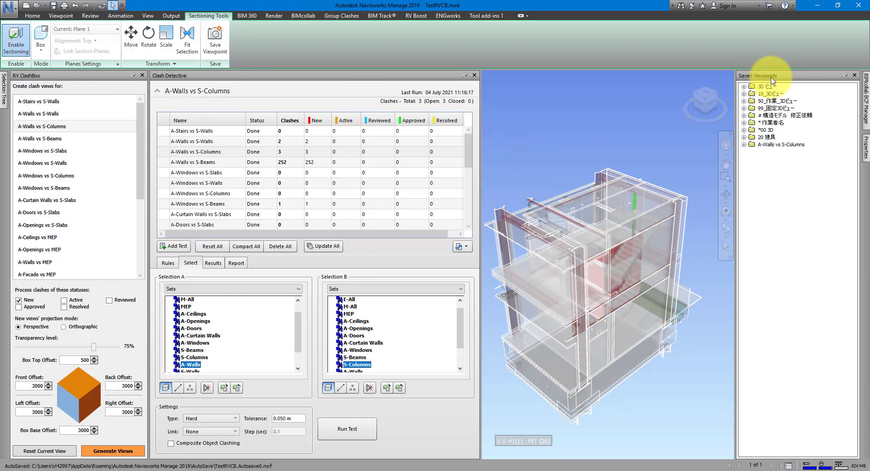
{"action": "left_click", "coordinate": [786, 145]}
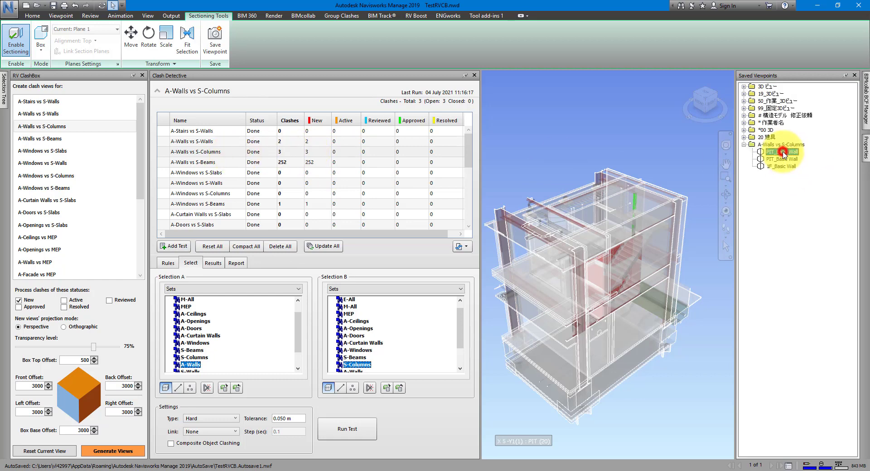
Collapse the Clash Detective window and inspect the clashing items in the first PIT_Basic Wall viewpoint from above and the side
{"action": "left_click", "coordinate": [465, 75]}
{"action": "scroll", "coordinate": [447, 259], "scroll_direction": "up", "scroll_amount": 3}
{"action": "middle_click_drag", "start_coordinate": [451, 301], "coordinate": [497, 249]}
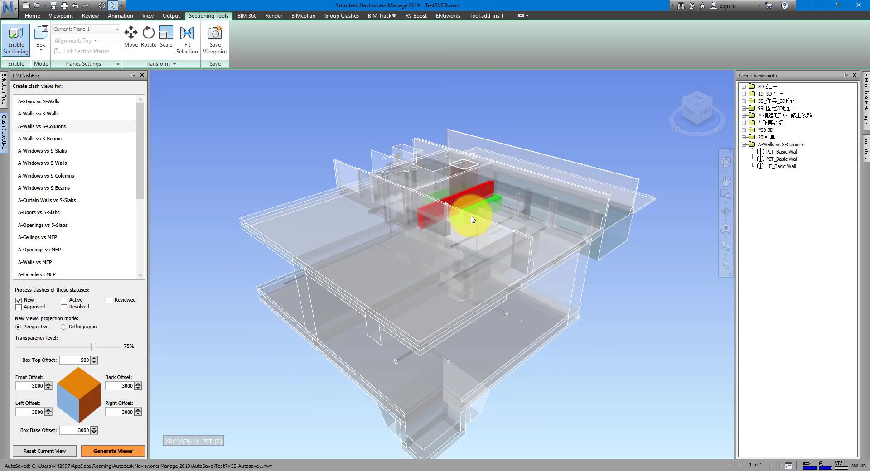
{"action": "left_click", "coordinate": [460, 168]}
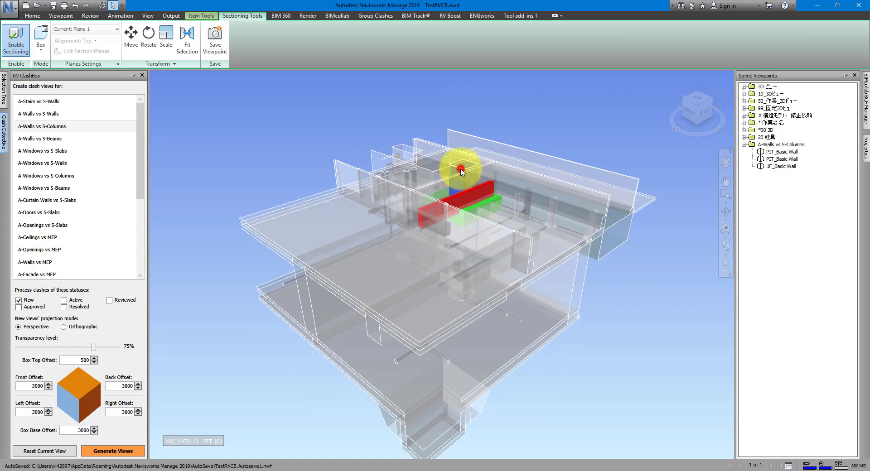
{"action": "middle_click_drag", "start_coordinate": [595, 222], "coordinate": [486, 255], "text": "shift"}
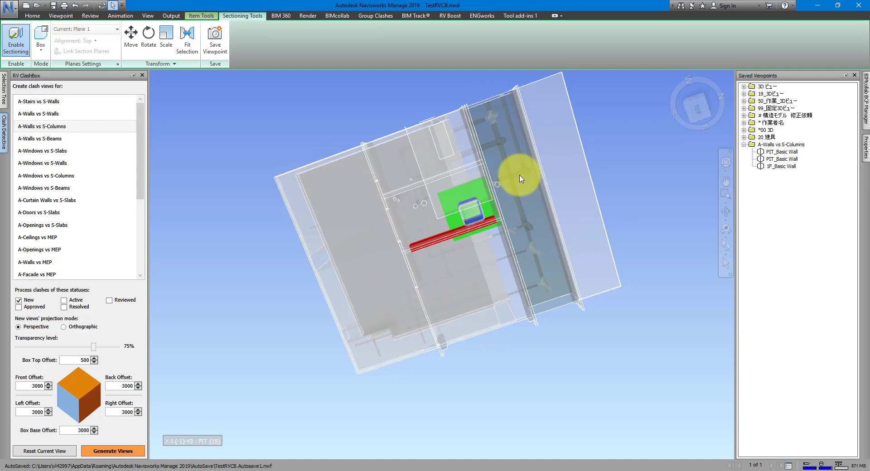
{"action": "middle_click_drag", "start_coordinate": [451, 342], "coordinate": [498, 220], "text": "shift"}
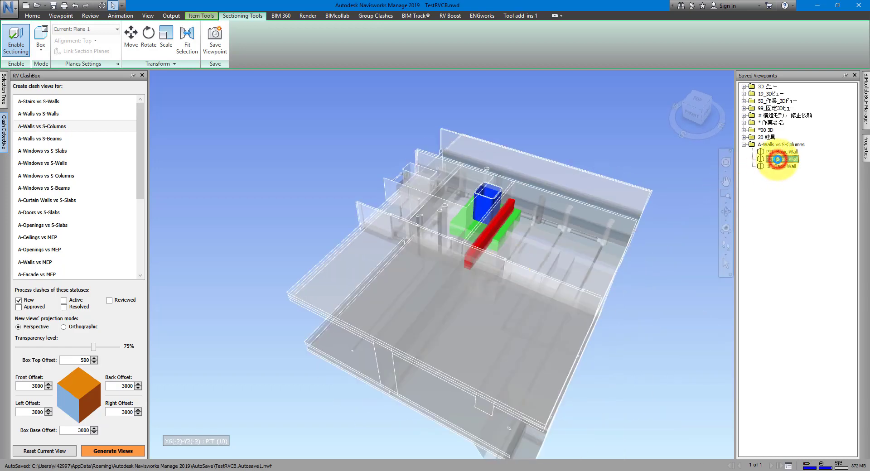
Examine the wall-column clash in the second PIT_Basic Wall viewpoint, checking the surrounding items from different angles
{"action": "left_click", "coordinate": [376, 283]}
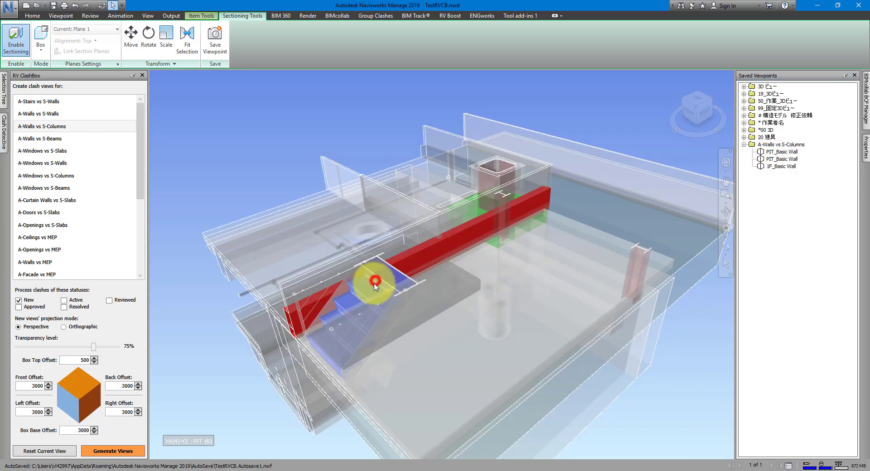
{"action": "scroll", "coordinate": [476, 218], "scroll_direction": "up", "scroll_amount": 5}
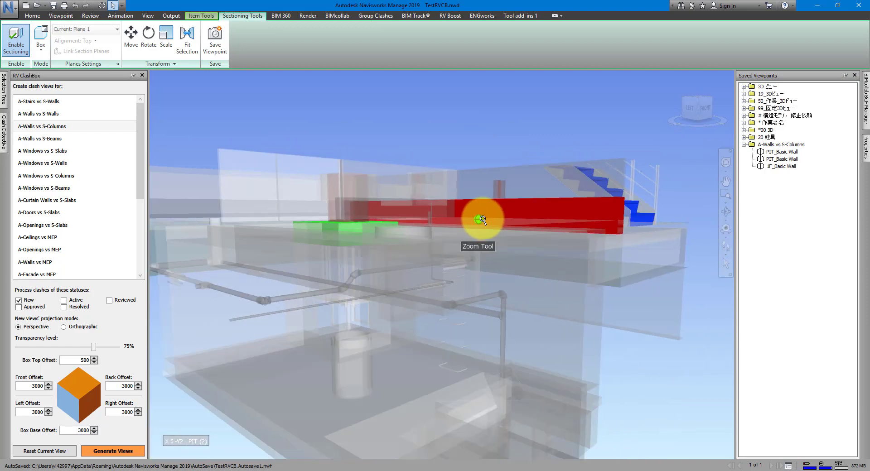
{"action": "scroll", "coordinate": [483, 220], "scroll_direction": "down", "scroll_amount": 5}
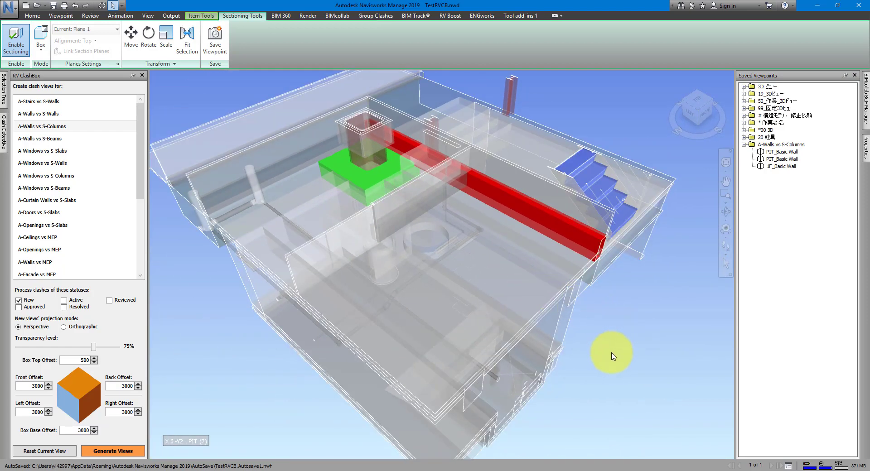
Open the 1F_Basic Wall viewpoint and inspect the clashing wall and column from all around the sectioned building
{"action": "left_click", "coordinate": [782, 167]}
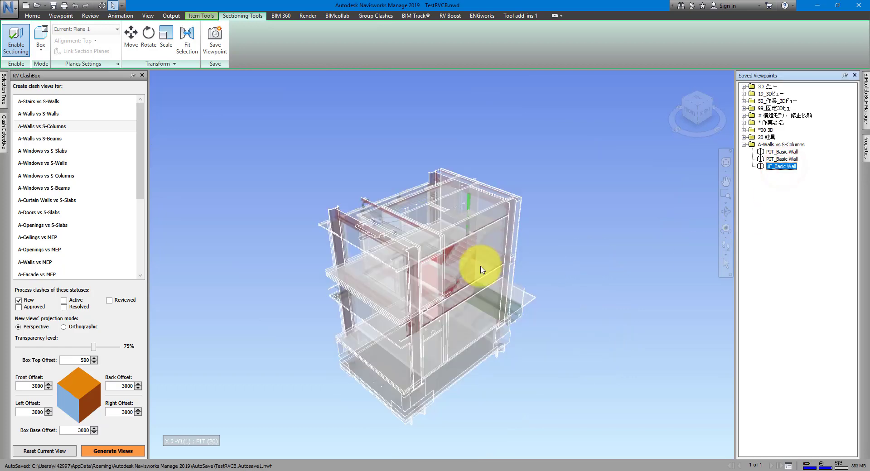
{"action": "scroll", "coordinate": [411, 282], "scroll_direction": "up", "scroll_amount": 3}
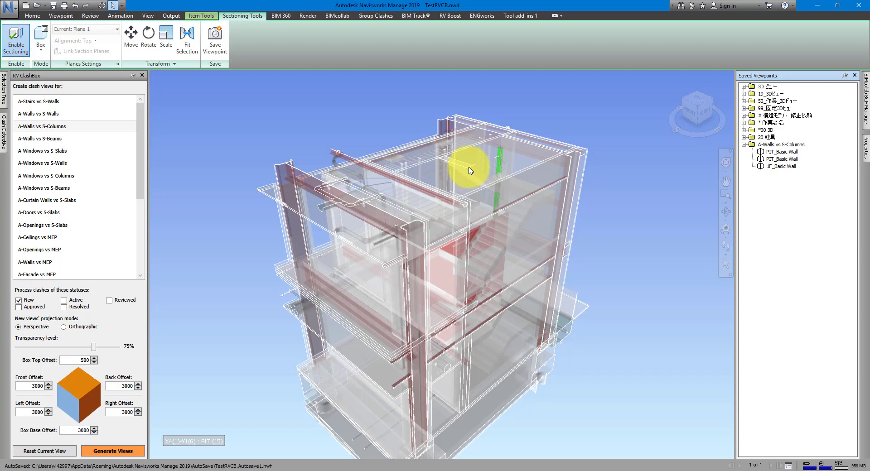
{"action": "middle_click_drag", "start_coordinate": [579, 194], "coordinate": [521, 304], "text": "shift"}
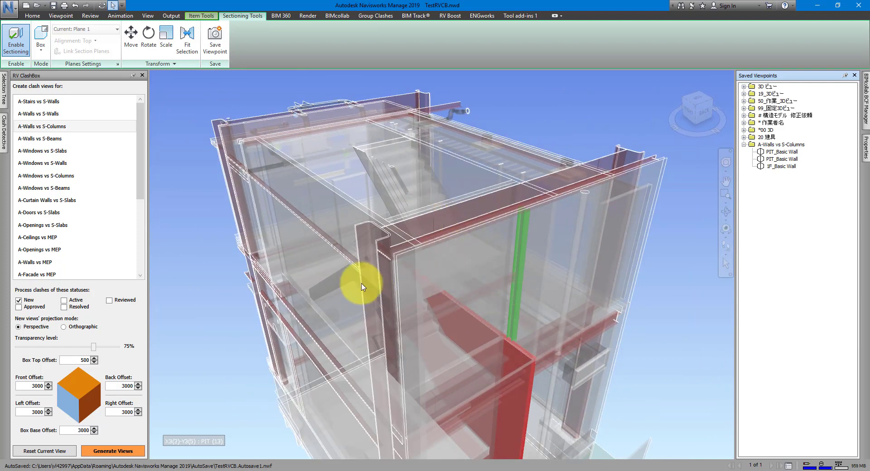
{"action": "middle_click_drag", "start_coordinate": [472, 270], "coordinate": [577, 270], "text": "shift"}
{"action": "scroll", "coordinate": [585, 271], "scroll_direction": "down", "scroll_amount": 5}
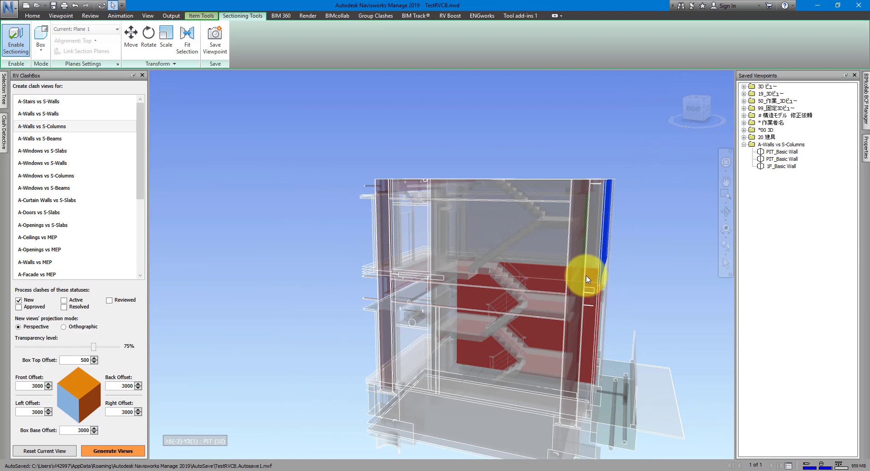
{"action": "left_click", "coordinate": [645, 271]}
{"action": "middle_click_drag", "start_coordinate": [486, 285], "coordinate": [574, 233], "text": "shift"}
Select the stair flights and adjoining surfaces near the clash, make them opaque, and clear the selection
{"action": "left_click", "coordinate": [472, 230]}
{"action": "scroll", "coordinate": [503, 236], "scroll_direction": "up", "scroll_amount": 3}
{"action": "left_click", "coordinate": [503, 236]}
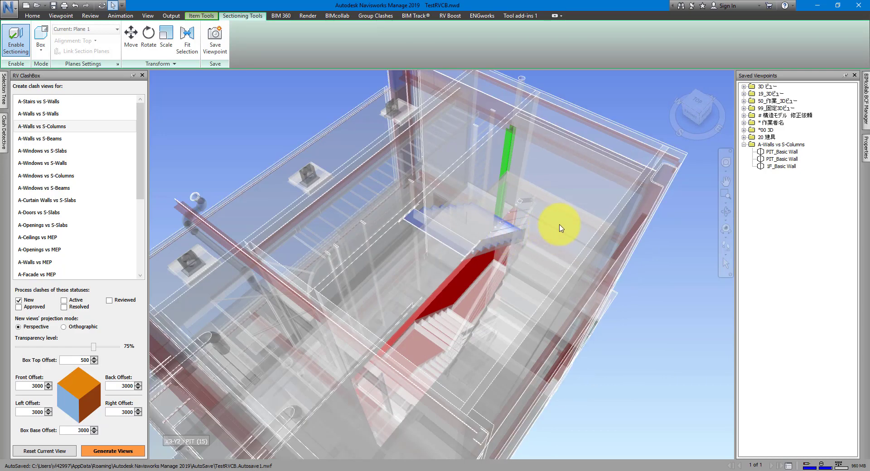
{"action": "left_click", "coordinate": [560, 226]}
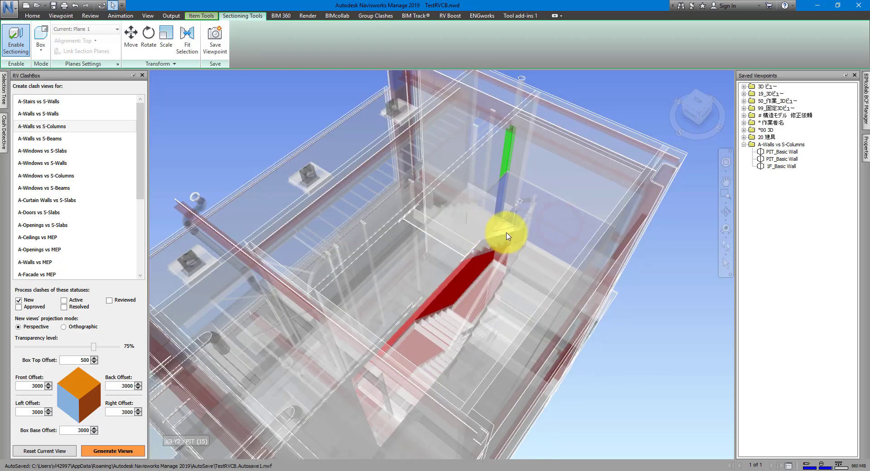
{"action": "left_click", "coordinate": [502, 232]}
{"action": "left_click", "coordinate": [529, 252]}
{"action": "left_click", "coordinate": [549, 236]}
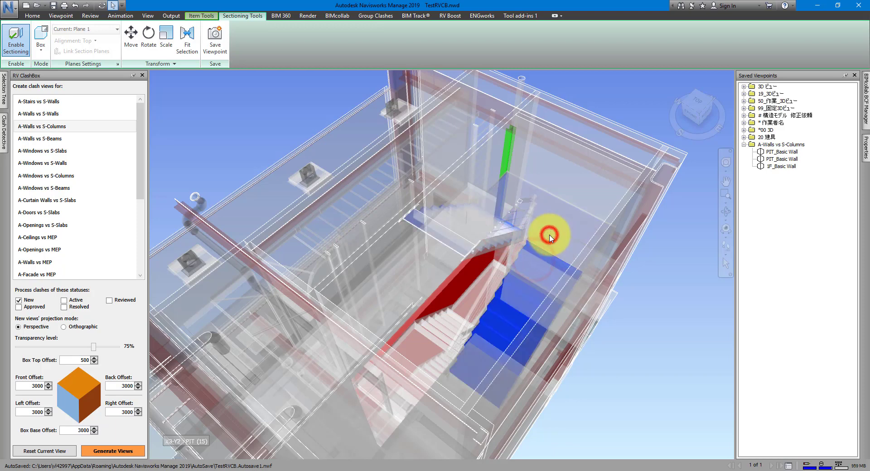
{"action": "middle_click_drag", "start_coordinate": [553, 248], "coordinate": [608, 287], "text": "shift"}
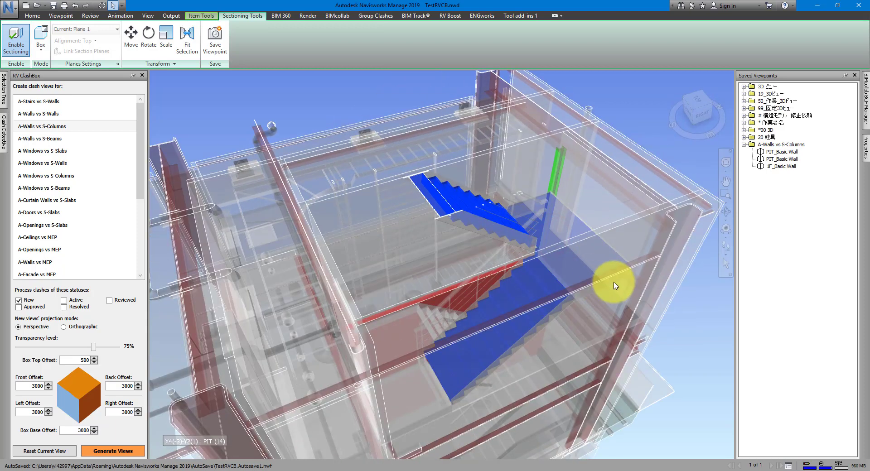
{"action": "left_click", "coordinate": [210, 16]}
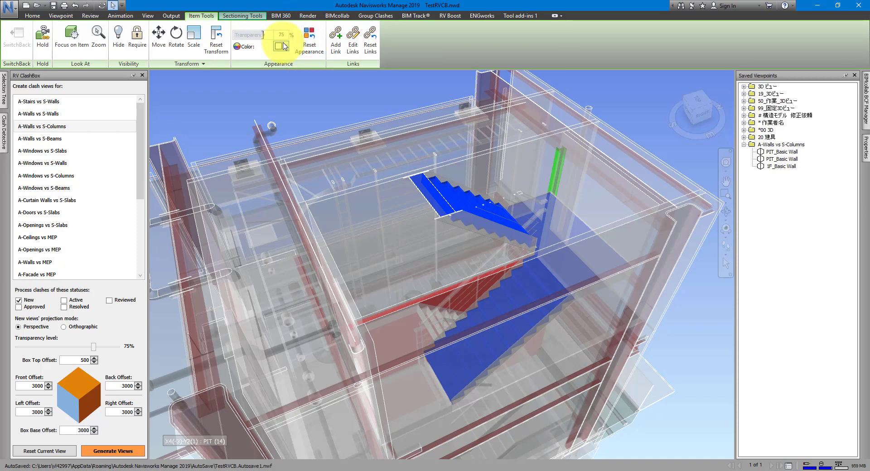
{"action": "left_click_drag", "start_coordinate": [265, 35], "coordinate": [227, 35]}
{"action": "left_click_drag", "start_coordinate": [283, 82], "coordinate": [559, 208]}
{"action": "scroll", "coordinate": [562, 230], "scroll_direction": "down", "scroll_amount": 3}
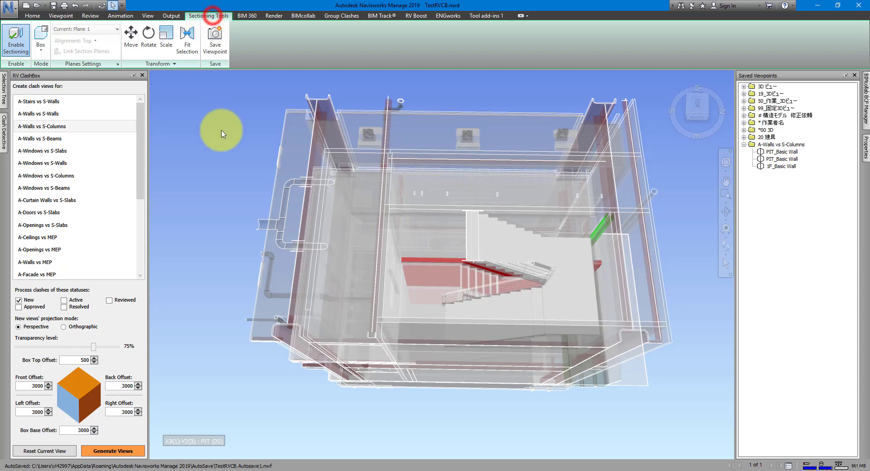
Shift the section box sideways and upward to bring more of the building around the 1F clash into the section
{"action": "left_click", "coordinate": [130, 36]}
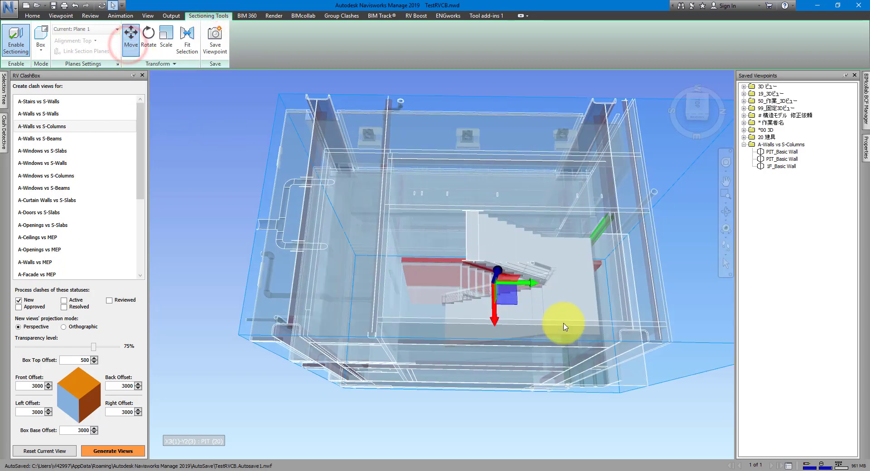
{"action": "middle_click_drag", "start_coordinate": [559, 376], "coordinate": [528, 228], "text": "shift"}
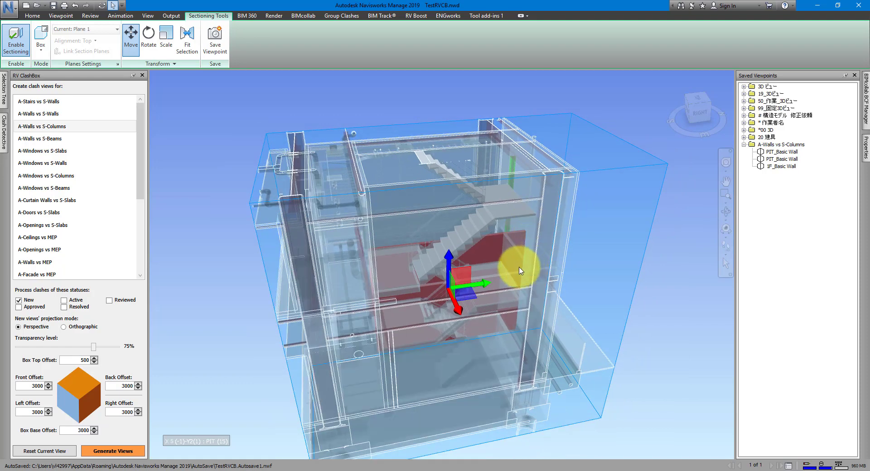
{"action": "middle_click_drag", "start_coordinate": [496, 281], "coordinate": [428, 295]}
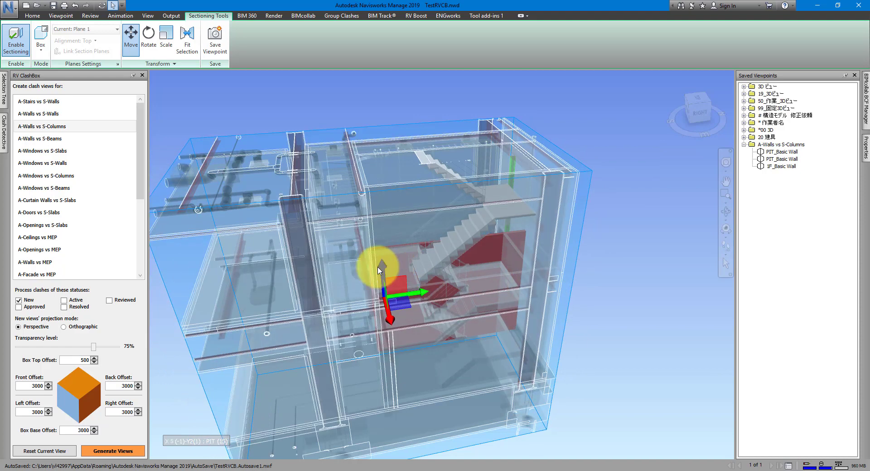
{"action": "left_click", "coordinate": [381, 285]}
{"action": "scroll", "coordinate": [389, 227], "scroll_direction": "up", "scroll_amount": 5}
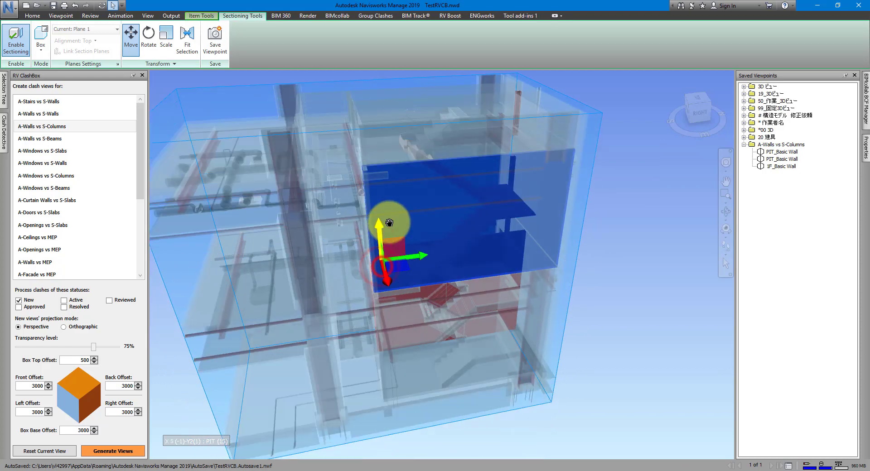
{"action": "left_click", "coordinate": [665, 267]}
{"action": "middle_click_drag", "start_coordinate": [665, 267], "coordinate": [482, 258]}
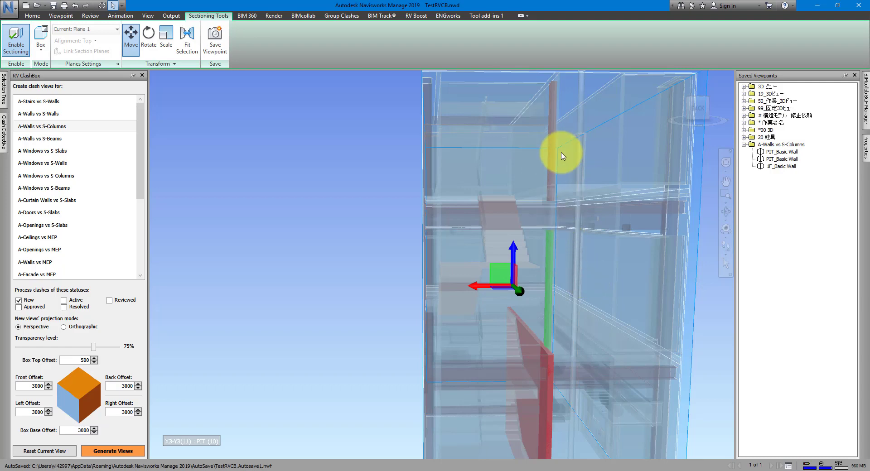
{"action": "middle_click_drag", "start_coordinate": [562, 314], "coordinate": [579, 301], "text": "shift"}
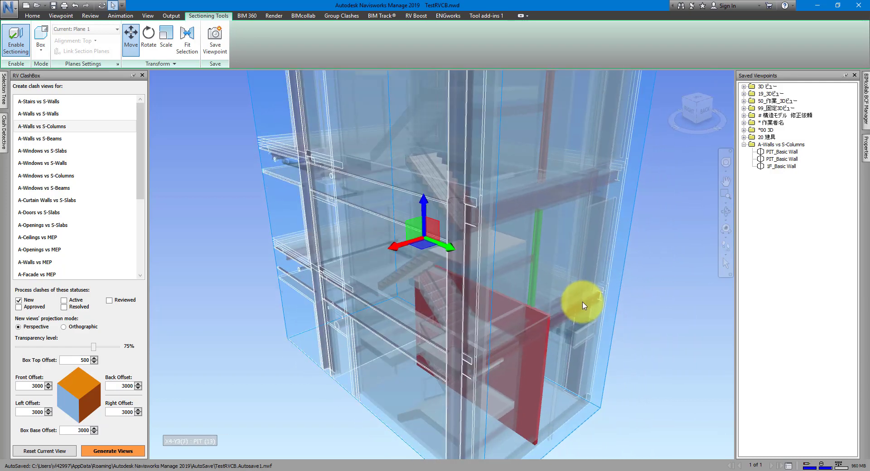
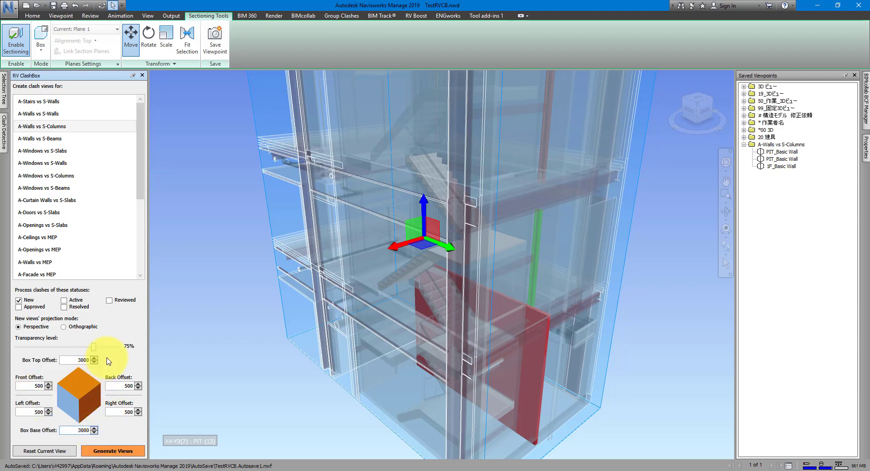
Set the RV ClashBox transparency level to 50% and projection to Orthographic, and generate views for A-Walls vs S-Columns
{"action": "left_click_drag", "start_coordinate": [94, 347], "coordinate": [68, 349]}
{"action": "left_click", "coordinate": [79, 328]}
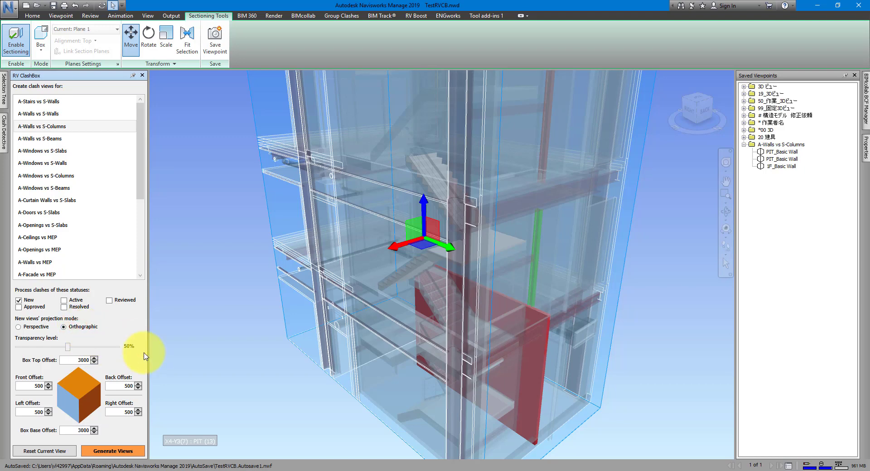
{"action": "left_click", "coordinate": [126, 451]}
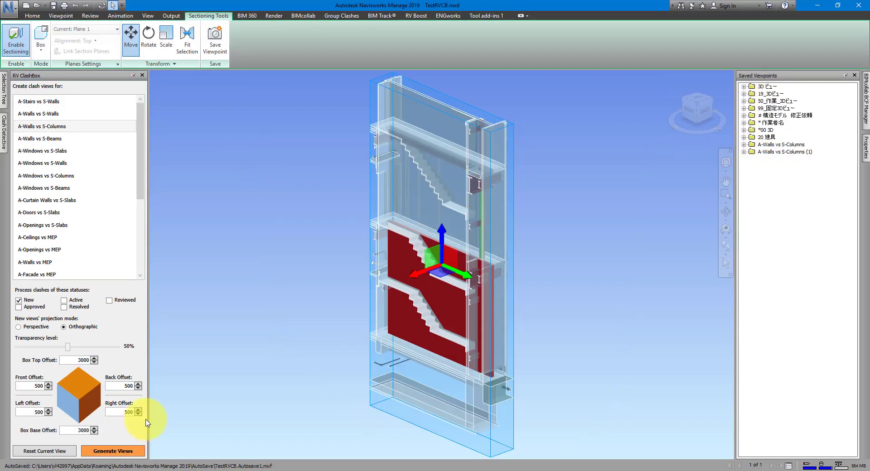
Open 1F_Basic Wall from the A-Walls vs S-Columns (1) folder, turn off the section box move gizmo, and inspect the clash
{"action": "left_click", "coordinate": [798, 152]}
{"action": "left_click", "coordinate": [745, 152]}
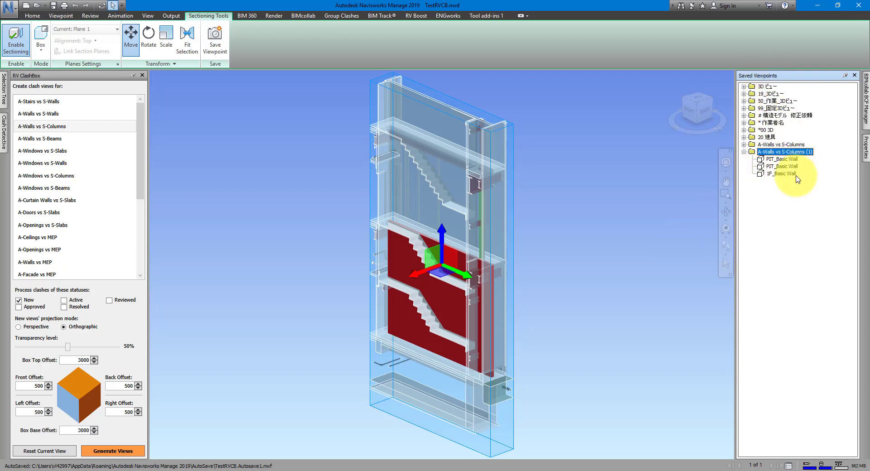
{"action": "left_click", "coordinate": [782, 173]}
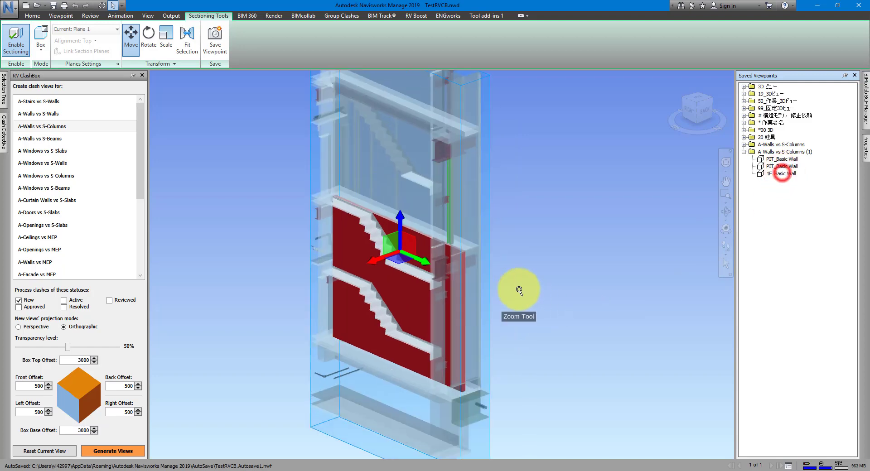
{"action": "left_click", "coordinate": [131, 37]}
{"action": "middle_click_drag", "start_coordinate": [591, 309], "coordinate": [433, 296], "text": "shift"}
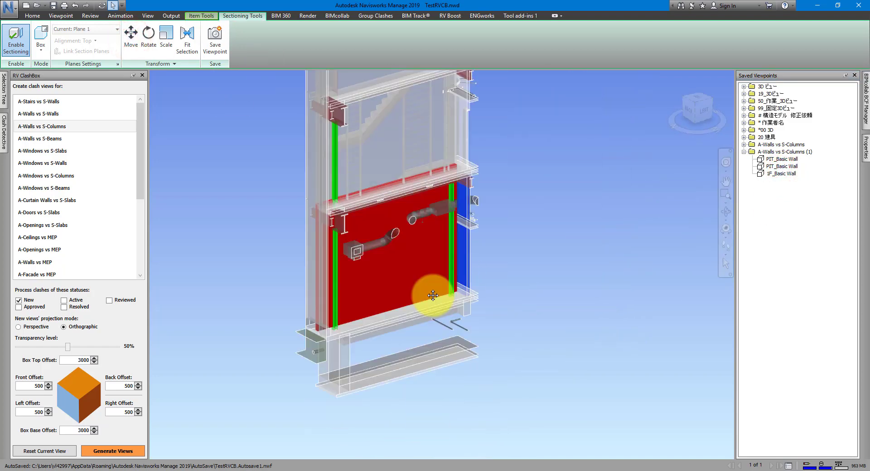
{"action": "middle_click_drag", "start_coordinate": [458, 253], "coordinate": [534, 335]}
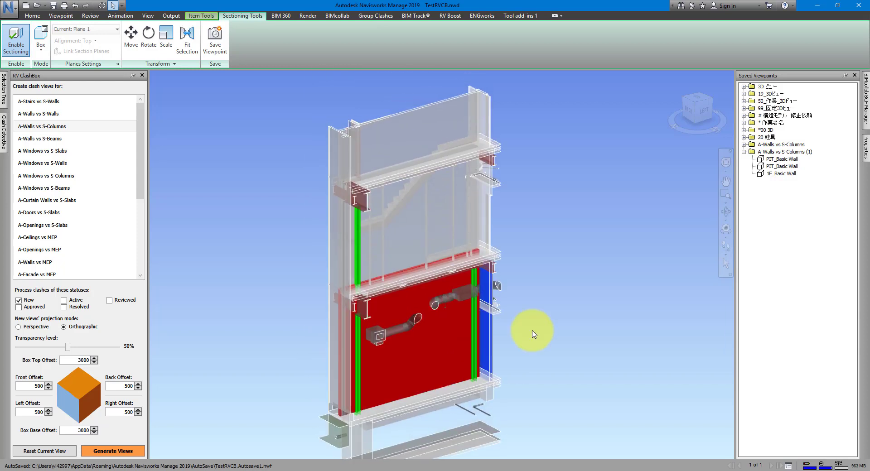
Select the thin vertical element above the red wall, check its transparency and color options, and clear the selection
{"action": "left_click", "coordinate": [490, 209]}
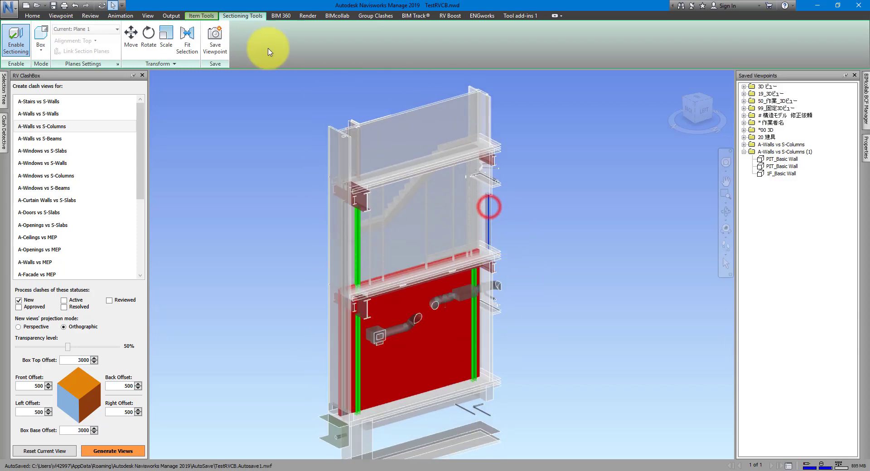
{"action": "left_click", "coordinate": [204, 16]}
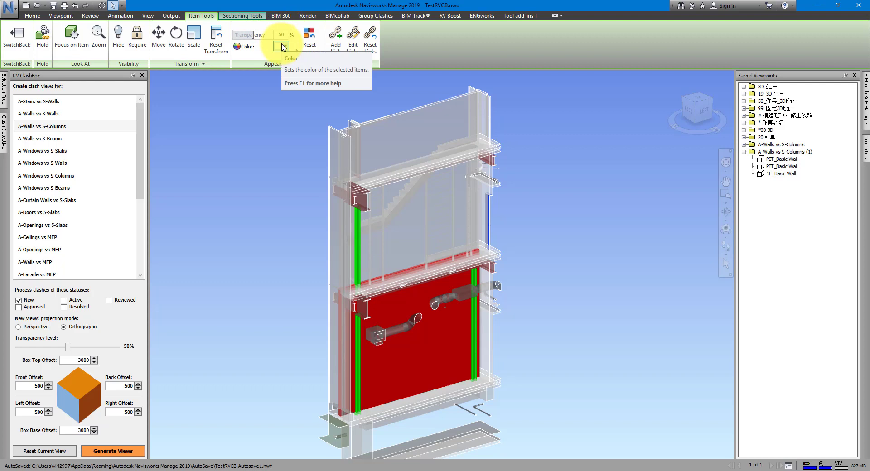
{"action": "left_click", "coordinate": [508, 228]}
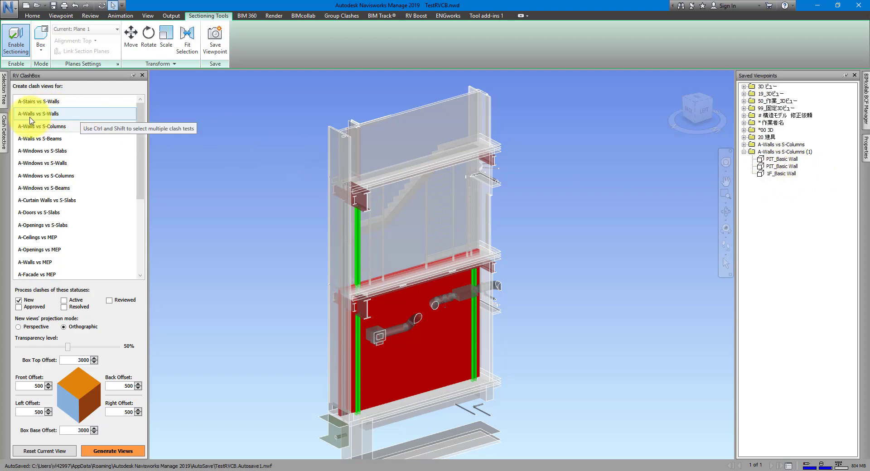
Bring up Clash Detective and select the A-Walls vs S-Beams test
{"action": "left_click", "coordinate": [5, 136]}
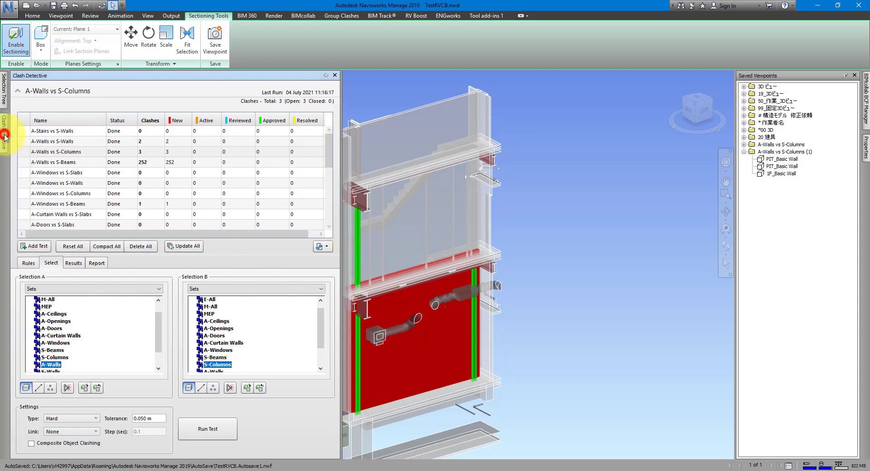
{"action": "left_click", "coordinate": [52, 162]}
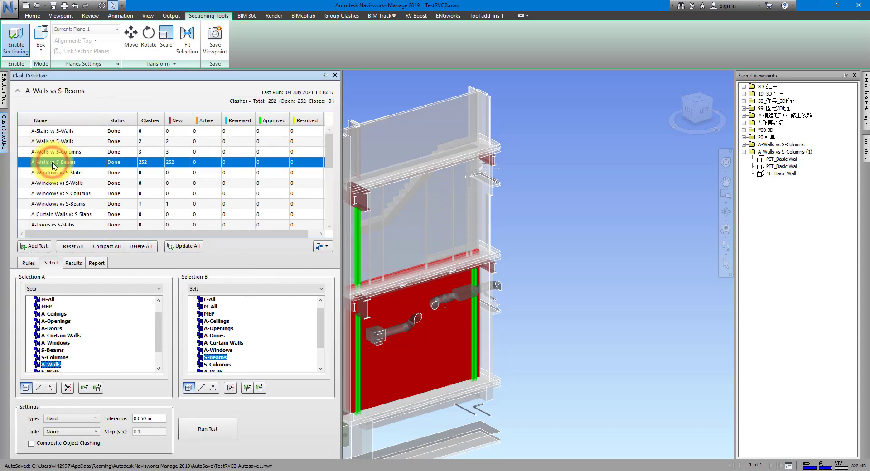
Show the clash results of the A-Walls vs S-Columns test, expand the 1F_Basic Wall group, and inspect its isolated clashing elements
{"action": "left_click", "coordinate": [82, 153]}
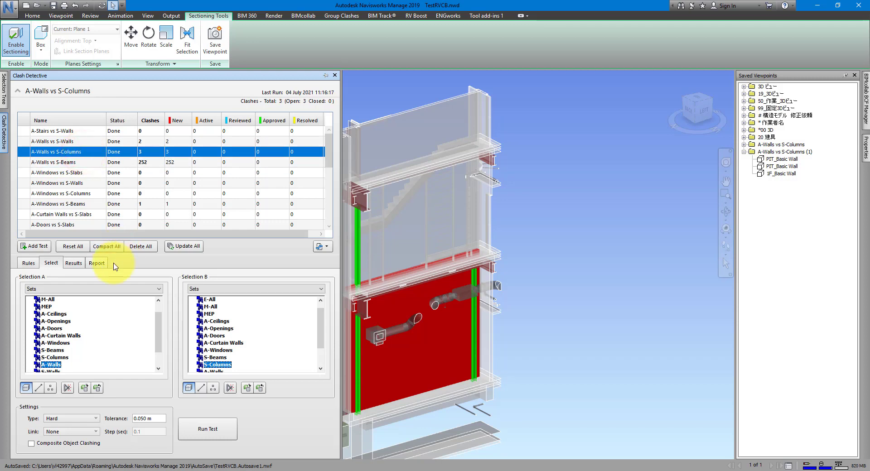
{"action": "left_click", "coordinate": [74, 263]}
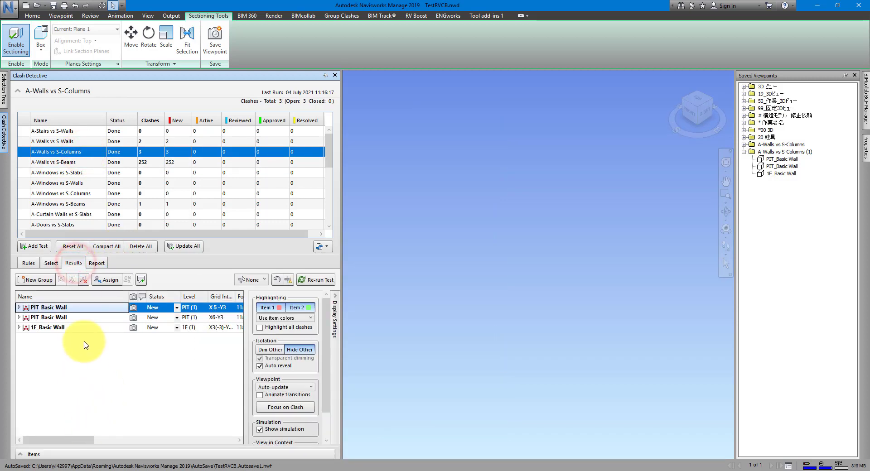
{"action": "left_click", "coordinate": [77, 327]}
{"action": "left_click", "coordinate": [19, 327]}
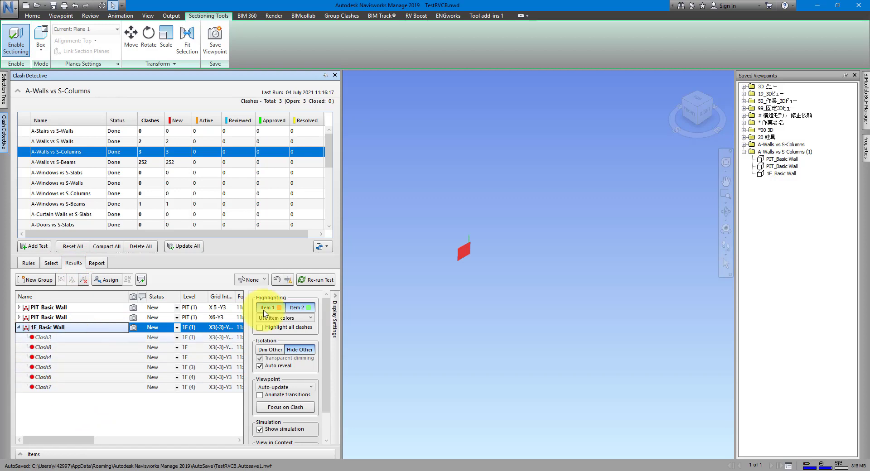
{"action": "scroll", "coordinate": [470, 253], "scroll_direction": "up", "scroll_amount": 3}
{"action": "scroll", "coordinate": [471, 247], "scroll_direction": "up", "scroll_amount": 5}
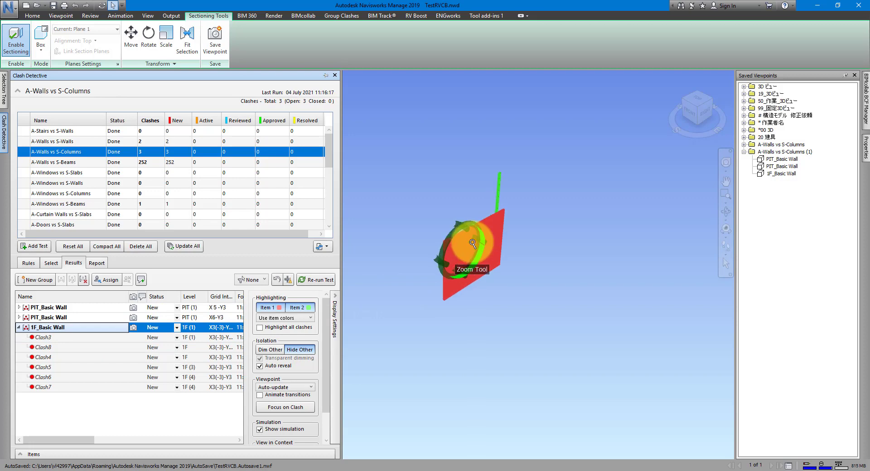
{"action": "middle_click_drag", "start_coordinate": [472, 297], "coordinate": [625, 307], "text": "shift"}
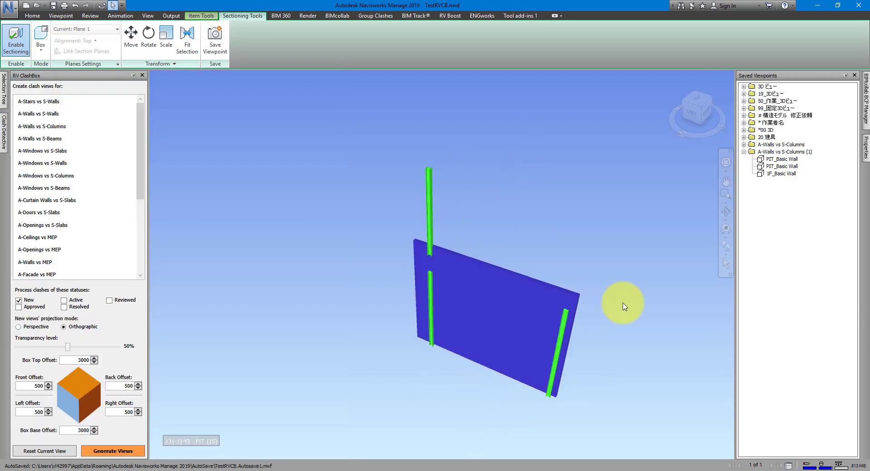
{"action": "left_click", "coordinate": [624, 306]}
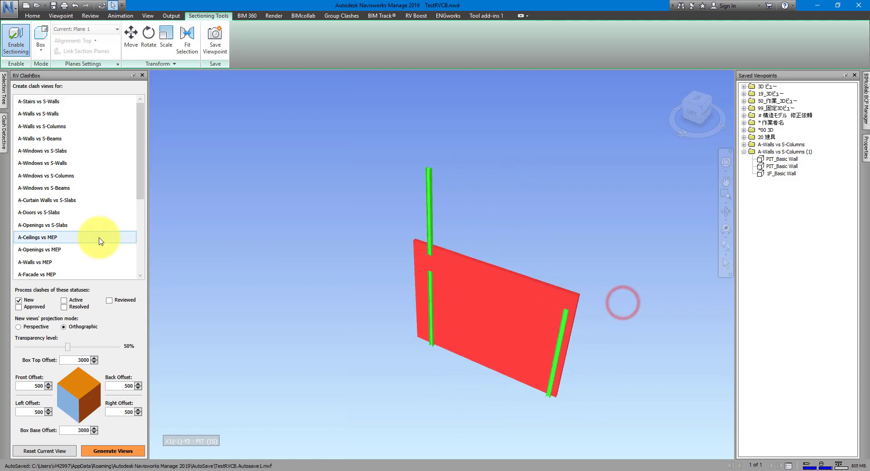
Review Clash3, Clash8, Clash4, Clash5, Clash6 and Clash7 in turn in Clash Detective, and return to the whole 1F_Basic Wall group
{"action": "left_click", "coordinate": [3, 138]}
{"action": "left_click", "coordinate": [89, 338]}
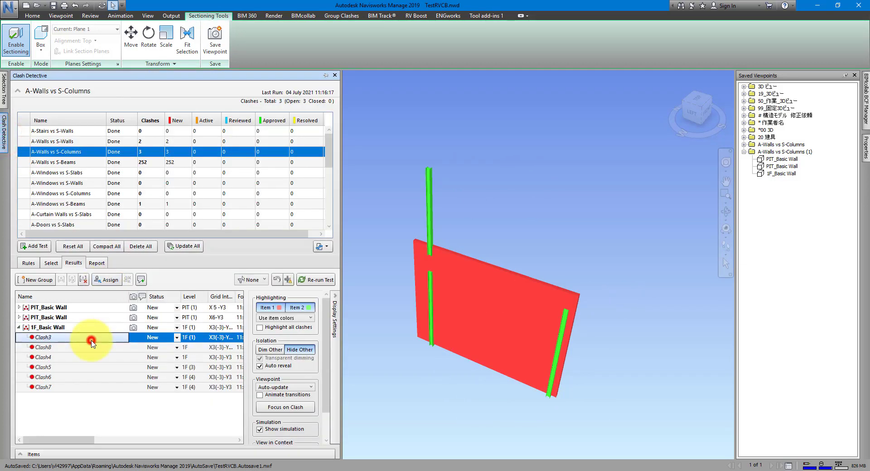
{"action": "left_click", "coordinate": [91, 348]}
{"action": "left_click", "coordinate": [84, 357]}
{"action": "left_click", "coordinate": [83, 368]}
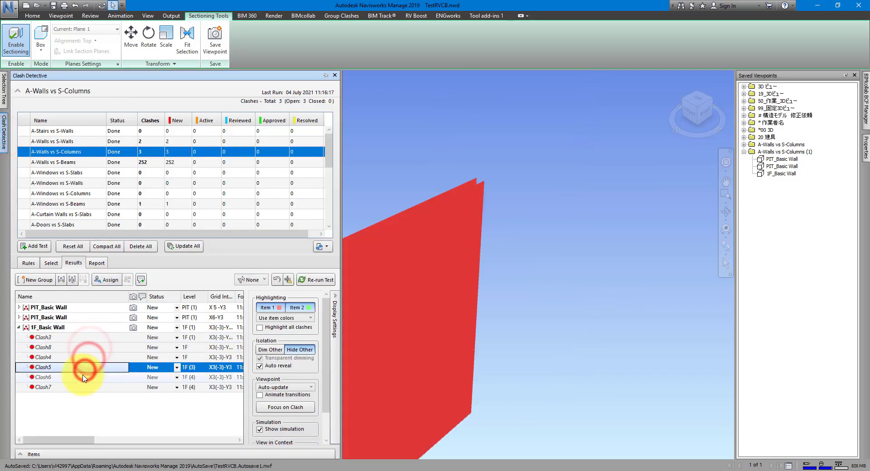
{"action": "left_click", "coordinate": [81, 378]}
{"action": "left_click", "coordinate": [81, 388]}
{"action": "left_click", "coordinate": [90, 328]}
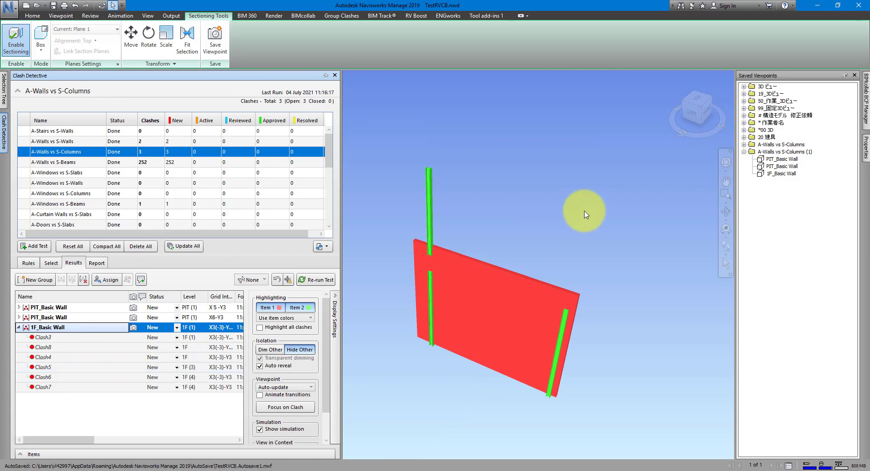
Open the 1F_Basic Wall viewpoint from the A-Walls vs S-Columns (1) folder, inspect it from the other side, and bring up Clash Detective
{"action": "left_click", "coordinate": [51, 263]}
{"action": "left_click", "coordinate": [784, 173]}
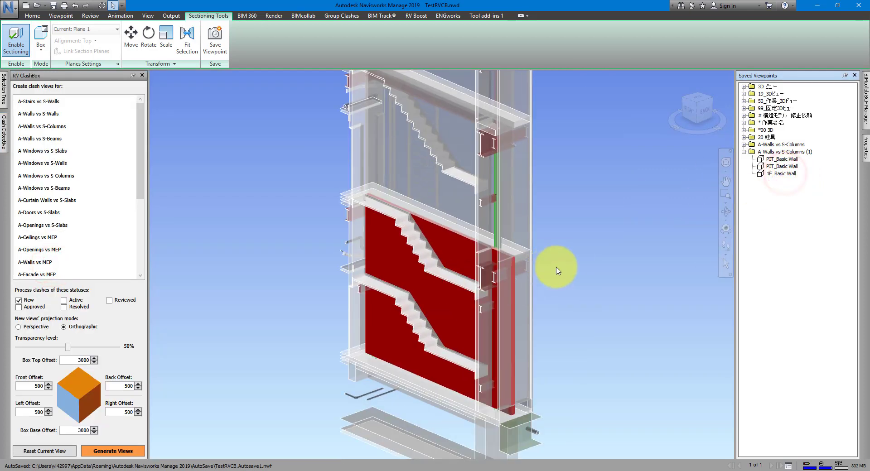
{"action": "middle_click_drag", "start_coordinate": [641, 291], "coordinate": [410, 313], "text": "shift"}
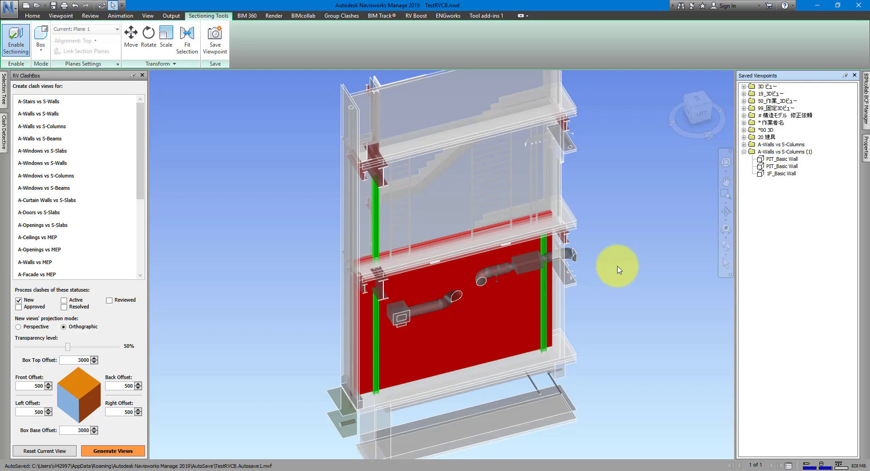
{"action": "left_click", "coordinate": [4, 132]}
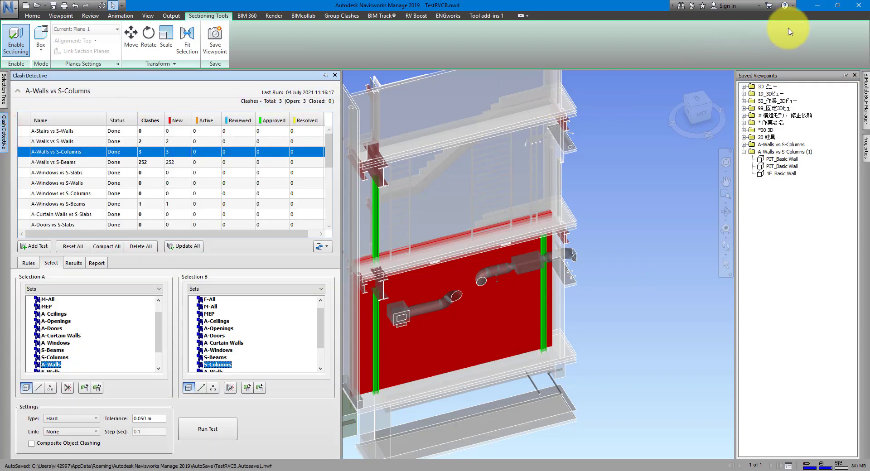
Check the program's version information and close the About window
{"action": "left_click", "coordinate": [793, 6]}
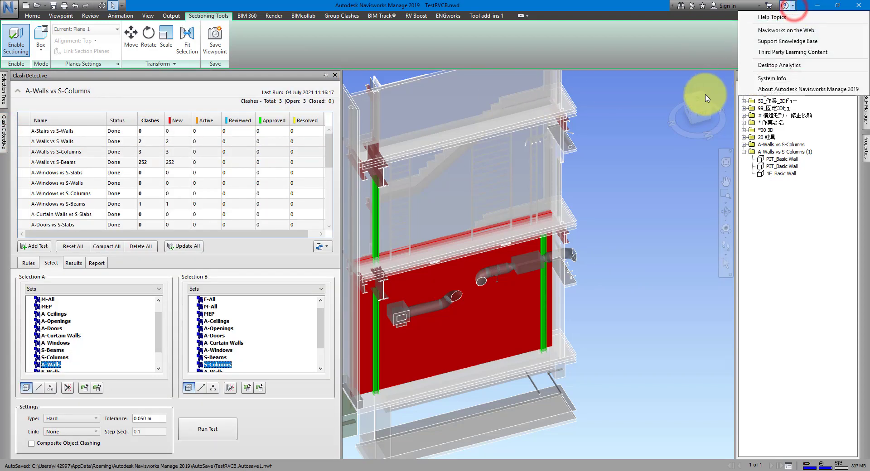
{"action": "left_click", "coordinate": [766, 89]}
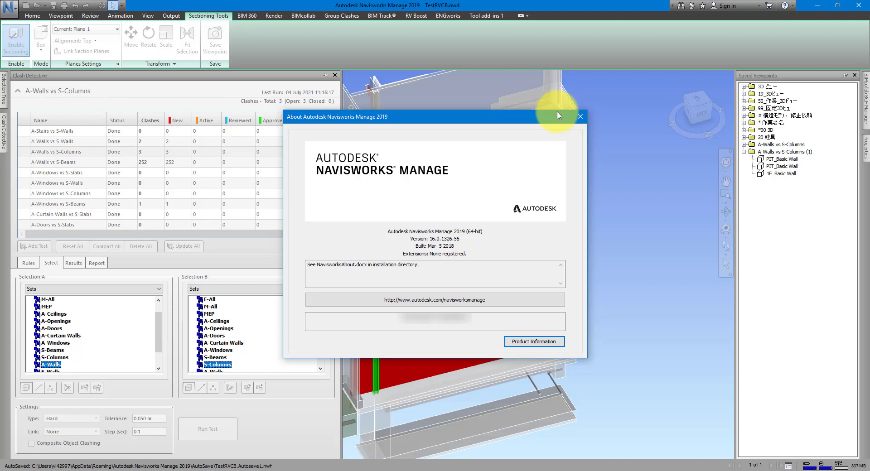
{"action": "left_click", "coordinate": [580, 117]}
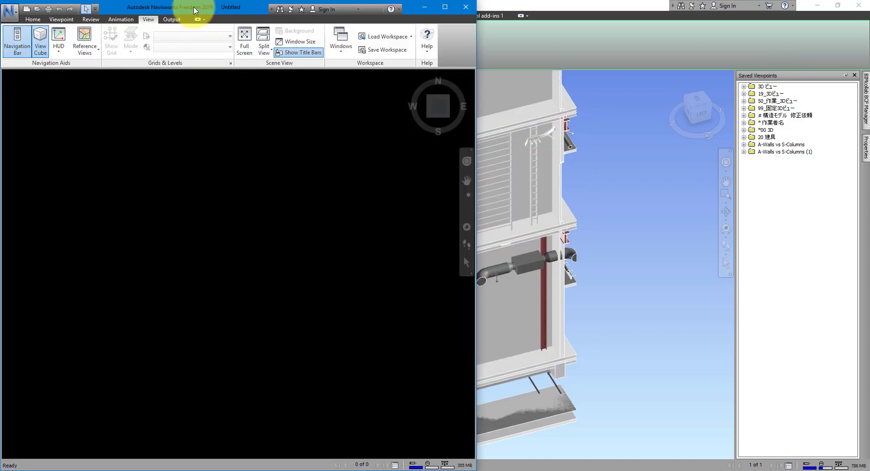
Open Test2.nwd from the WPF folder in Navisworks Freedom and show the Saved Viewpoints window
{"action": "left_click", "coordinate": [39, 10]}
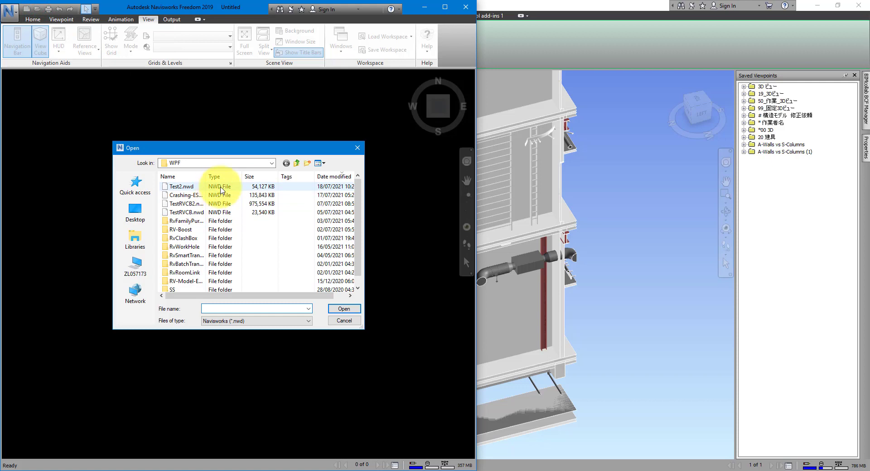
{"action": "left_click", "coordinate": [219, 189]}
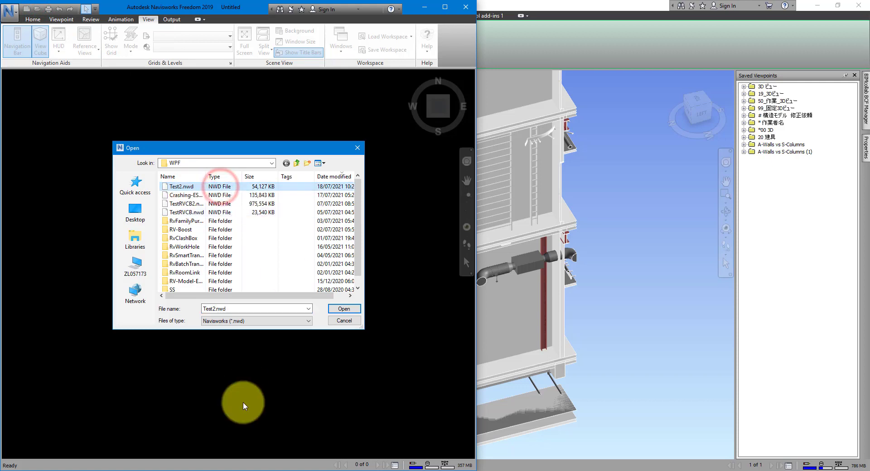
{"action": "left_click", "coordinate": [344, 308]}
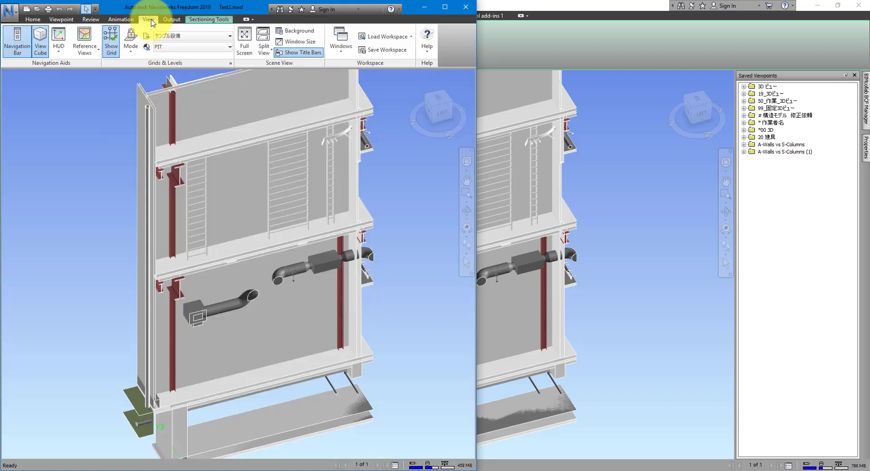
{"action": "left_click", "coordinate": [346, 52]}
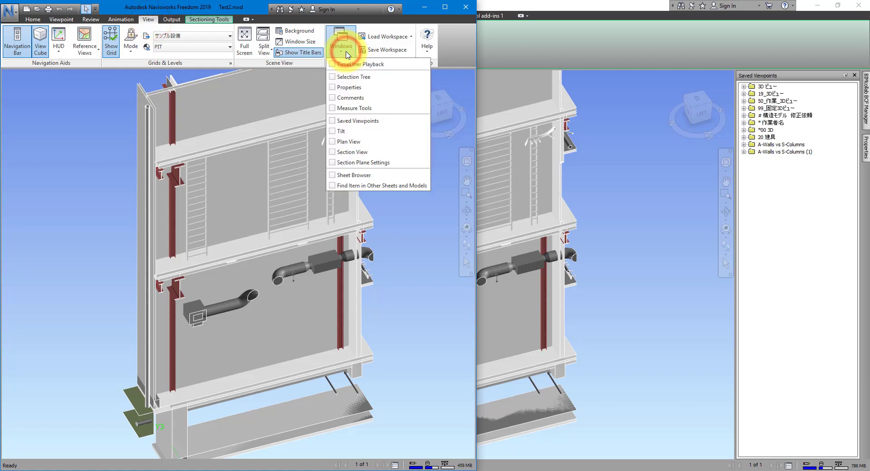
{"action": "left_click", "coordinate": [335, 121]}
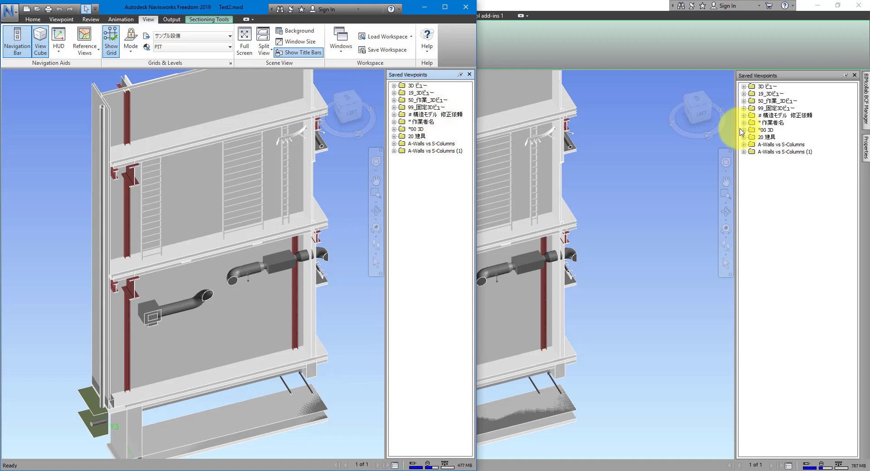
Expand both A-Walls vs S-Columns viewpoint folders and inspect 1F_Basic Wall from the A-Walls vs S-Columns (1) folder
{"action": "left_click", "coordinate": [394, 151]}
{"action": "left_click", "coordinate": [394, 143]}
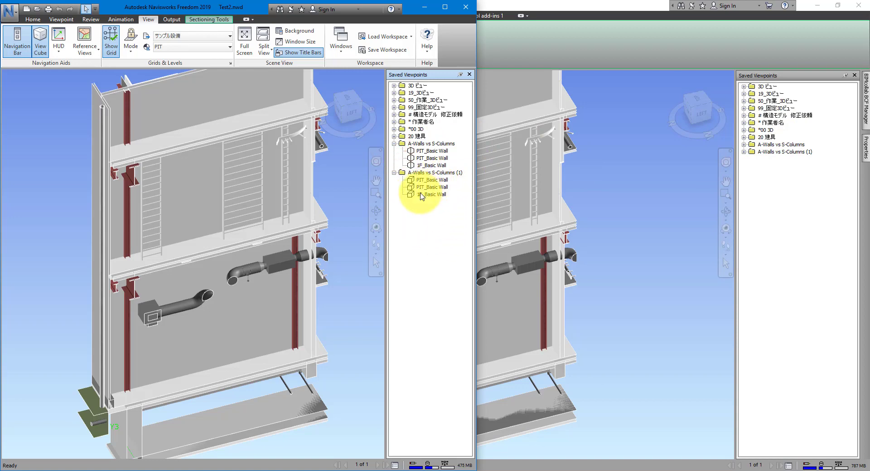
{"action": "left_click", "coordinate": [424, 194]}
{"action": "middle_click_drag", "start_coordinate": [310, 287], "coordinate": [312, 258], "text": "shift"}
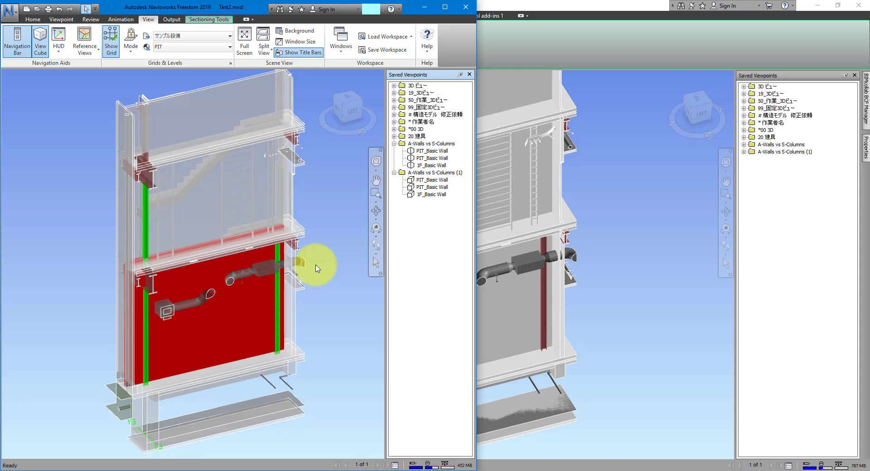
Switch back to Navisworks Manage and dock Clash Detective open beside RV ClashBox
{"action": "left_click", "coordinate": [676, 45]}
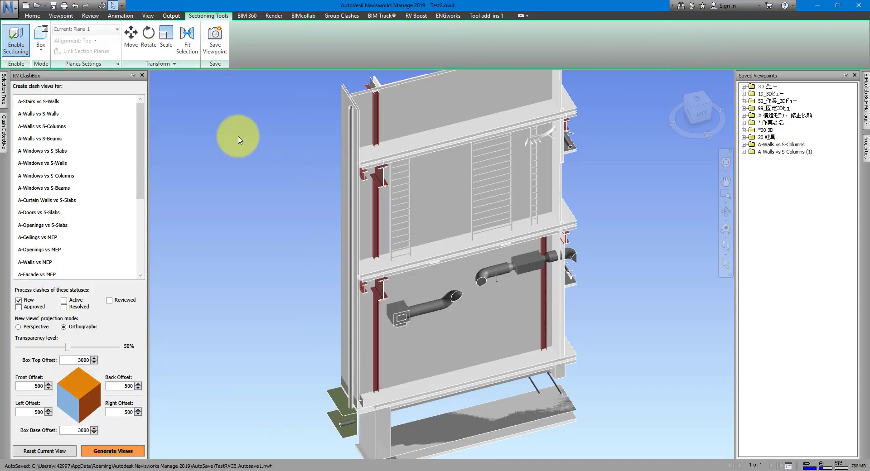
{"action": "left_click", "coordinate": [5, 130]}
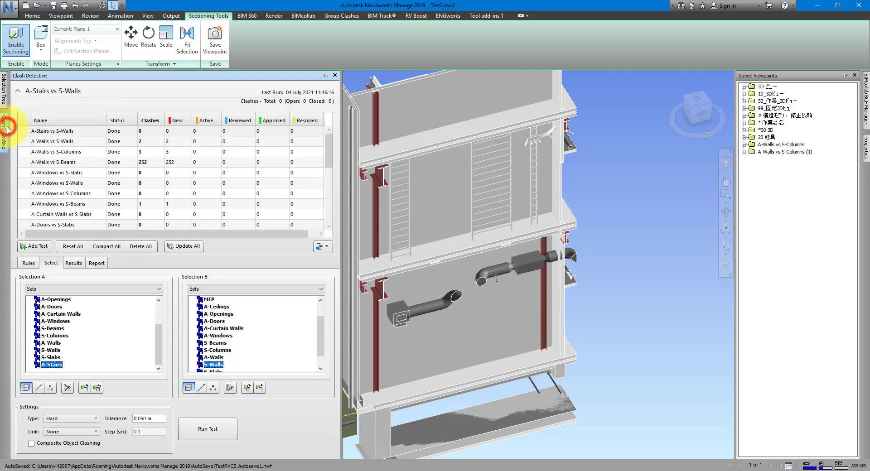
{"action": "left_click", "coordinate": [326, 76]}
Compare the clash statuses of the A-Ceilings vs MEP and A-Walls vs MEP tests in Clash Detective
{"action": "scroll", "coordinate": [340, 214], "scroll_direction": "down", "scroll_amount": 3}
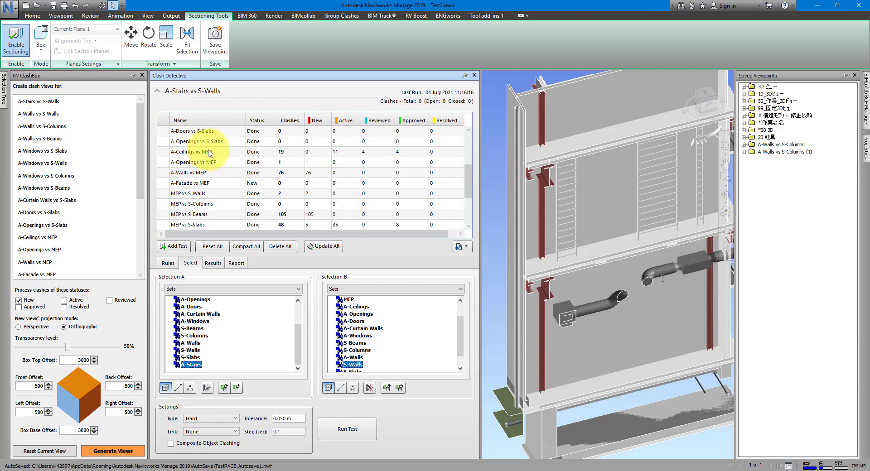
{"action": "left_click", "coordinate": [227, 152]}
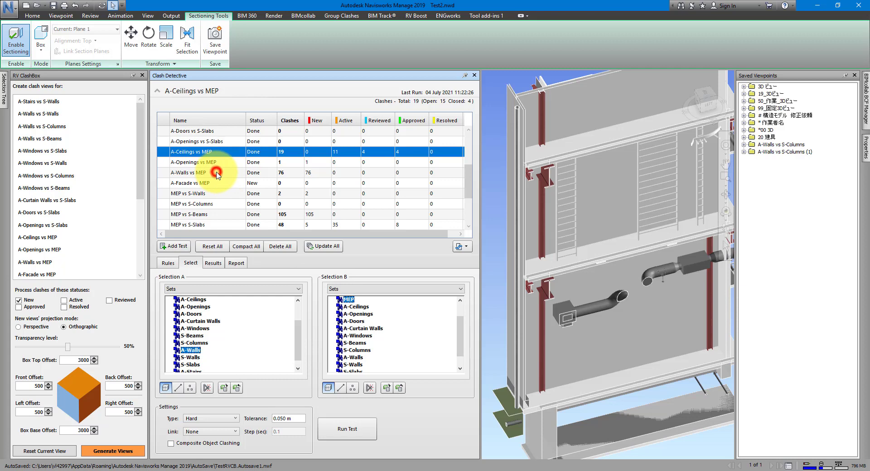
{"action": "left_click", "coordinate": [217, 174]}
{"action": "left_click", "coordinate": [227, 152]}
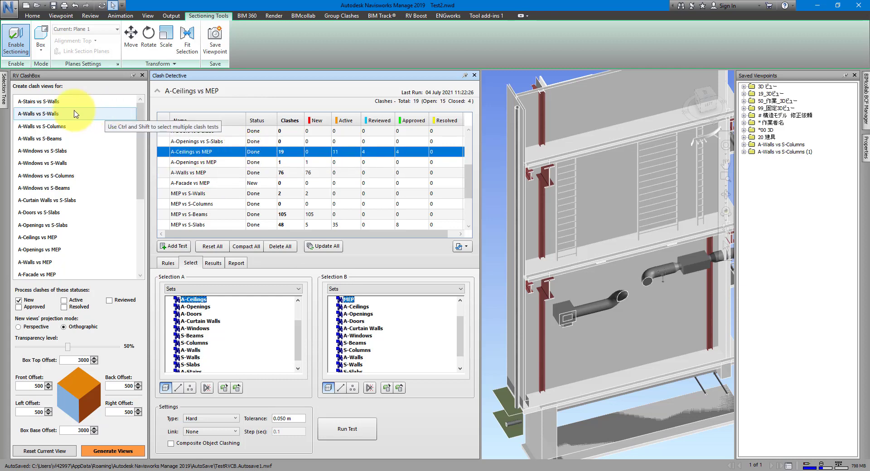
Select both the A-Ceilings vs MEP and A-Walls vs MEP tests in RV ClashBox
{"action": "left_click", "coordinate": [55, 240]}
{"action": "left_click_drag", "start_coordinate": [142, 165], "coordinate": [142, 222]}
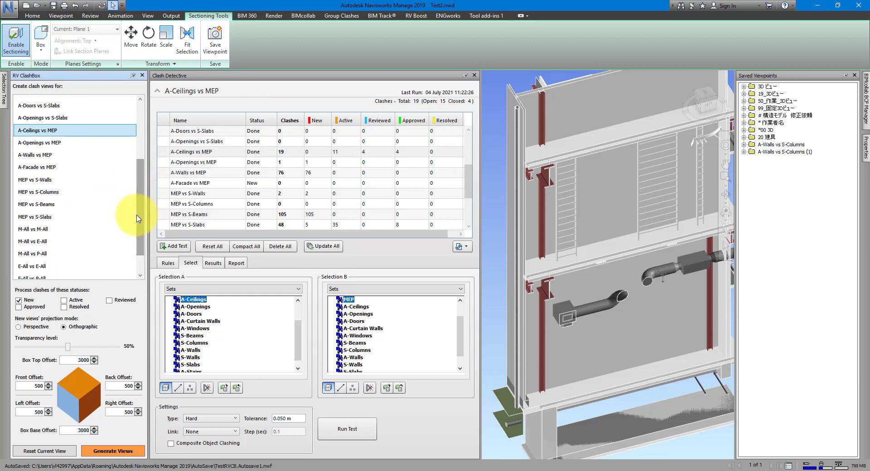
{"action": "left_click", "coordinate": [55, 156], "text": "ctrl"}
{"action": "left_click", "coordinate": [71, 179], "text": "ctrl"}
{"action": "left_click", "coordinate": [65, 203], "text": "ctrl"}
{"action": "left_click", "coordinate": [57, 241], "text": "ctrl"}
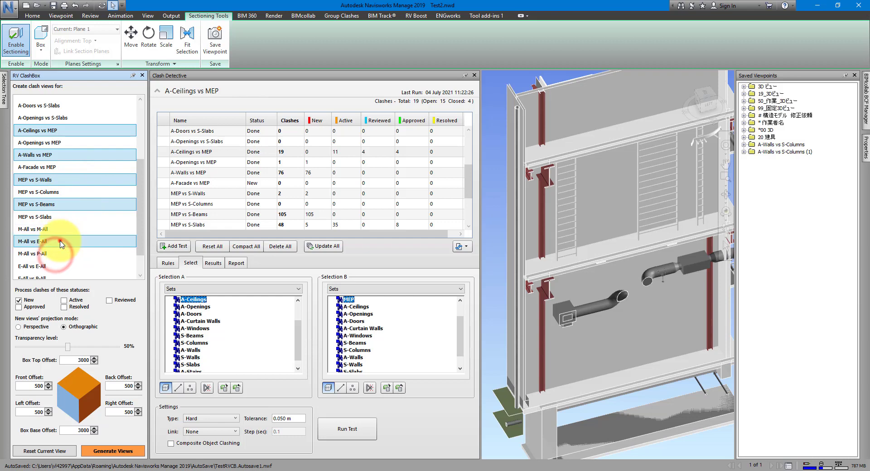
{"action": "left_click", "coordinate": [62, 241], "text": "ctrl"}
{"action": "left_click", "coordinate": [66, 205], "text": "ctrl"}
{"action": "left_click", "coordinate": [66, 180], "text": "ctrl"}
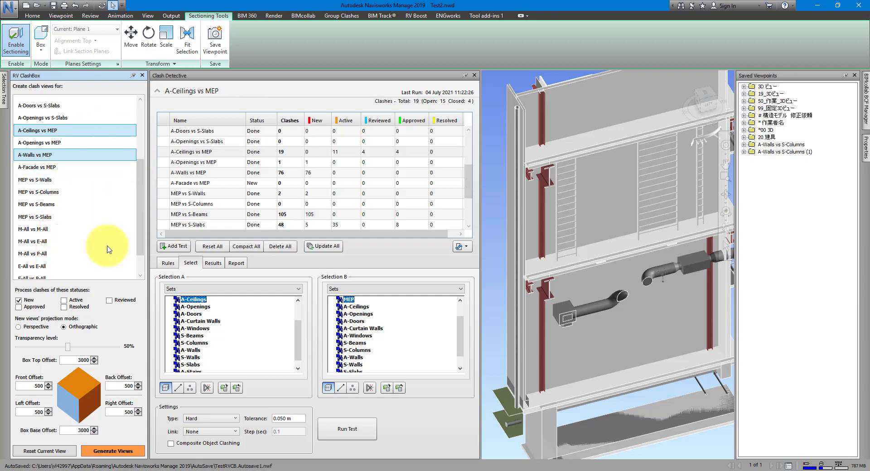
Set the new views' projection to Perspective, include Active clashes alongside New, and collapse Clash Detective
{"action": "left_click", "coordinate": [36, 327]}
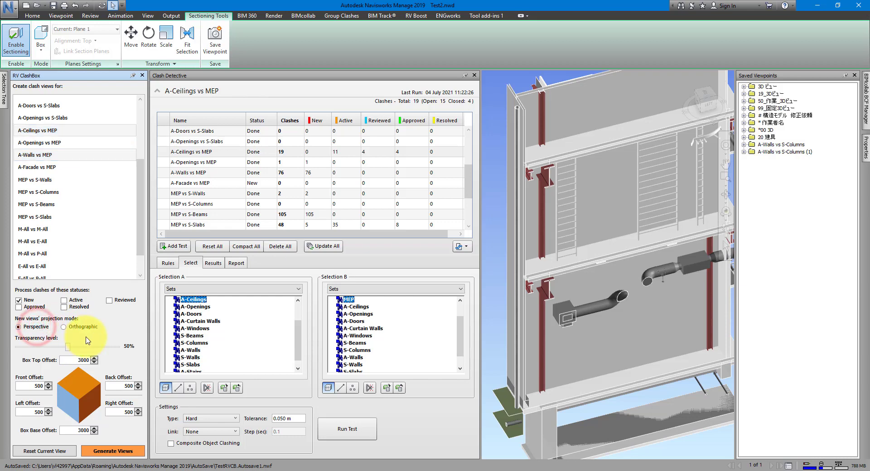
{"action": "left_click", "coordinate": [64, 300]}
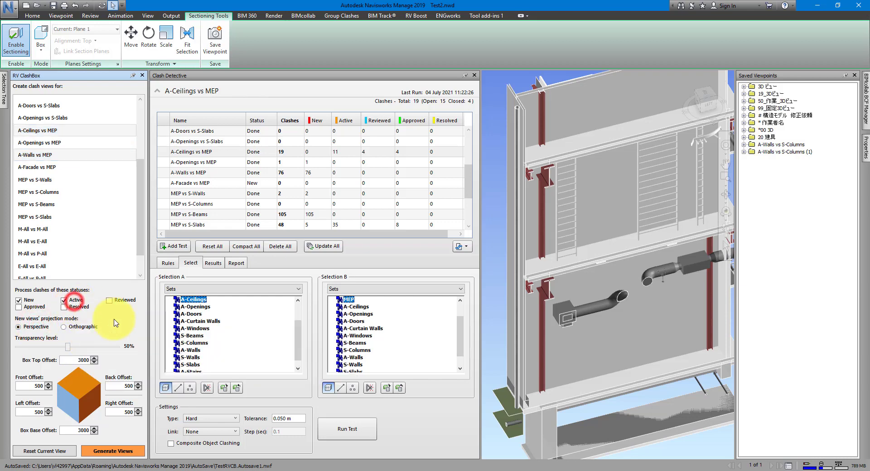
{"action": "left_click", "coordinate": [466, 76]}
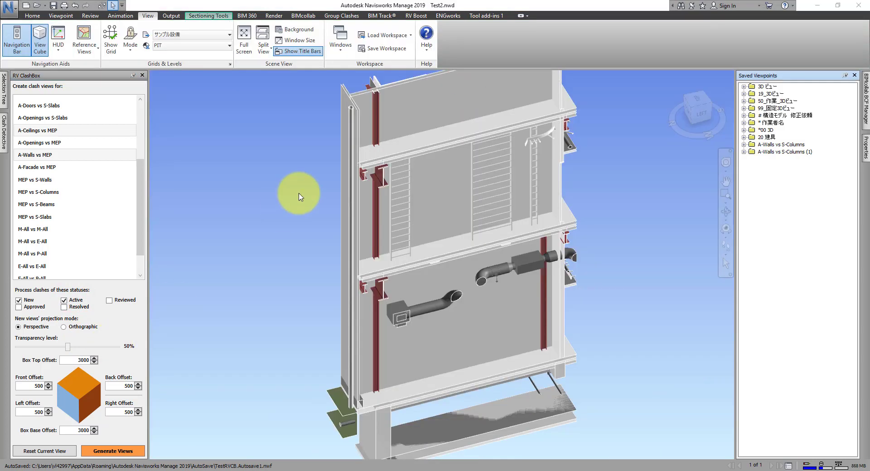
Examine the sectioned building model from its stair side and clear the wall selection
{"action": "scroll", "coordinate": [447, 233], "scroll_direction": "down", "scroll_amount": 3}
{"action": "left_click", "coordinate": [668, 79]}
{"action": "scroll", "coordinate": [454, 241], "scroll_direction": "up", "scroll_amount": 5}
{"action": "middle_click_drag", "start_coordinate": [414, 249], "coordinate": [286, 269], "text": "shift"}
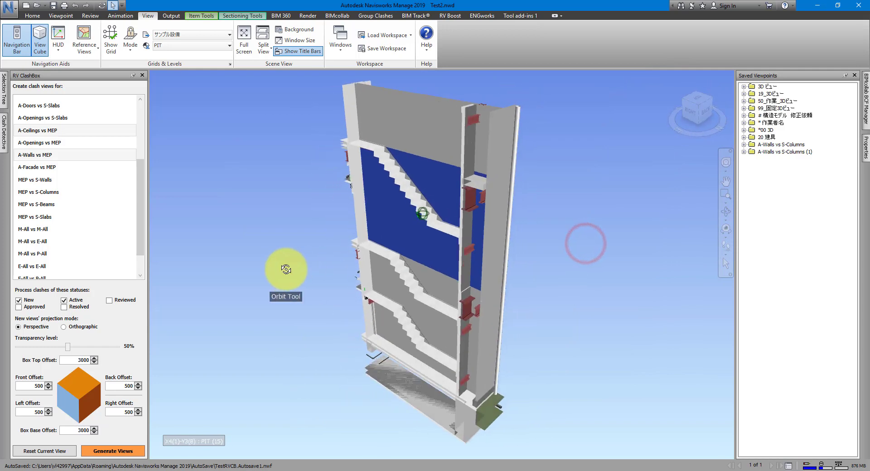
{"action": "left_click", "coordinate": [286, 269]}
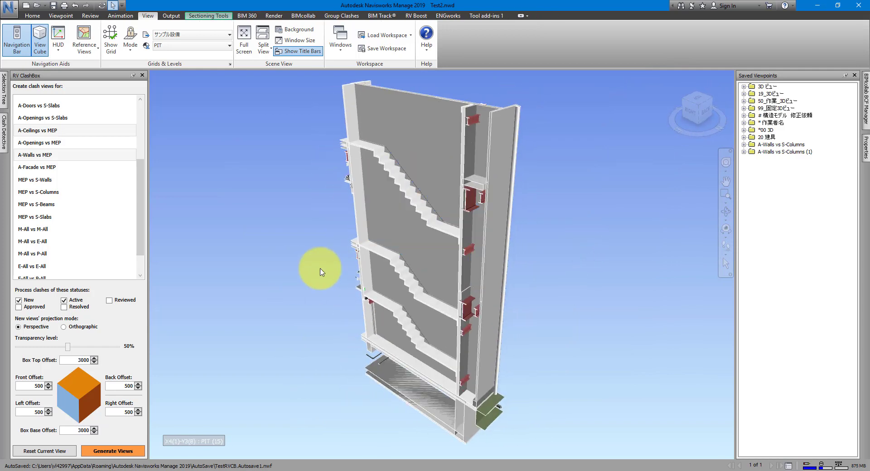
Generate the clash views for both selected tests and open the 3F_Compound Ceiling viewpoint under A-Ceilings vs MEP
{"action": "left_click", "coordinate": [115, 451]}
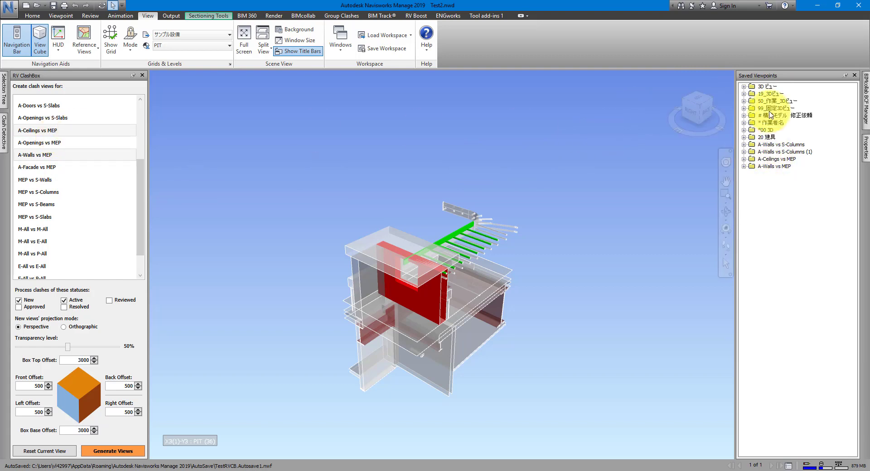
{"action": "left_click", "coordinate": [744, 159]}
{"action": "left_click", "coordinate": [794, 189]}
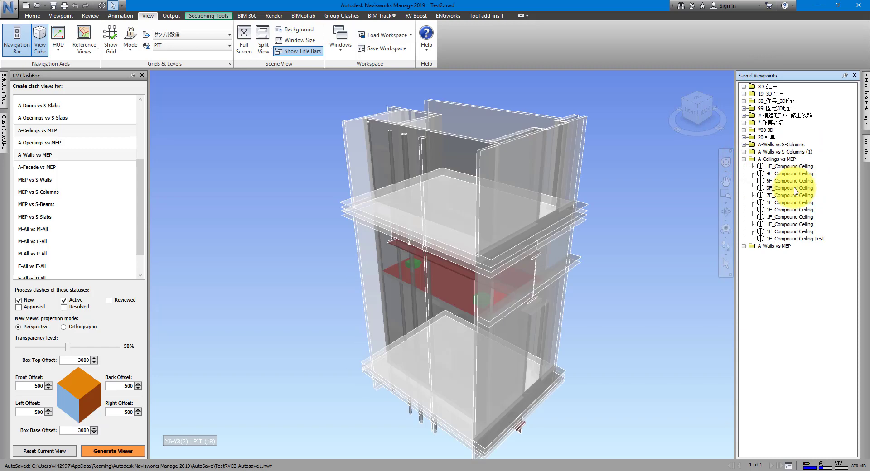
{"action": "left_click", "coordinate": [501, 213]}
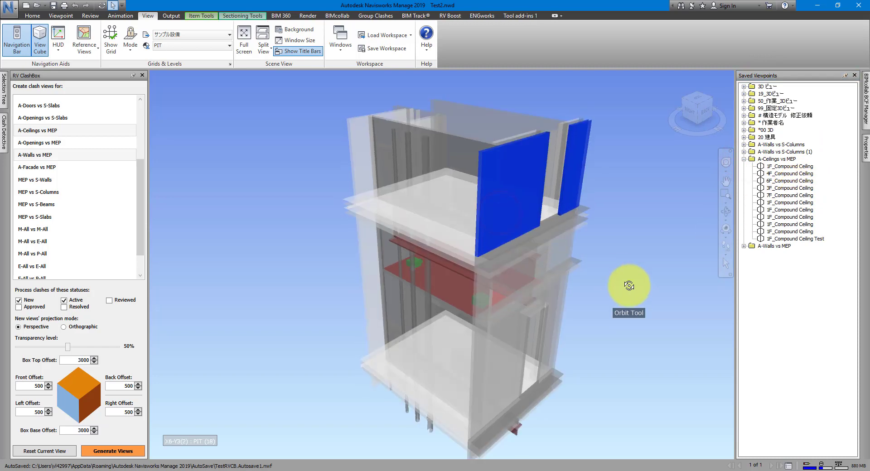
{"action": "left_click", "coordinate": [629, 287]}
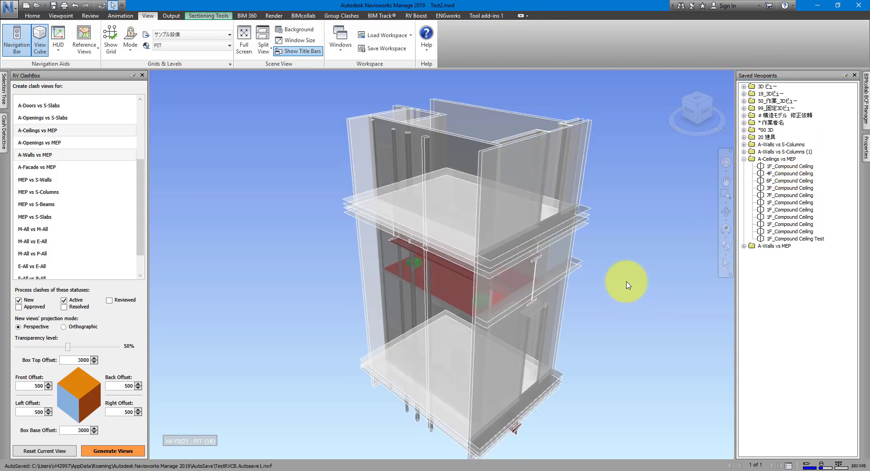
Check the clash status counts of the A-Ceilings vs MEP test in Clash Detective
{"action": "left_click", "coordinate": [6, 137]}
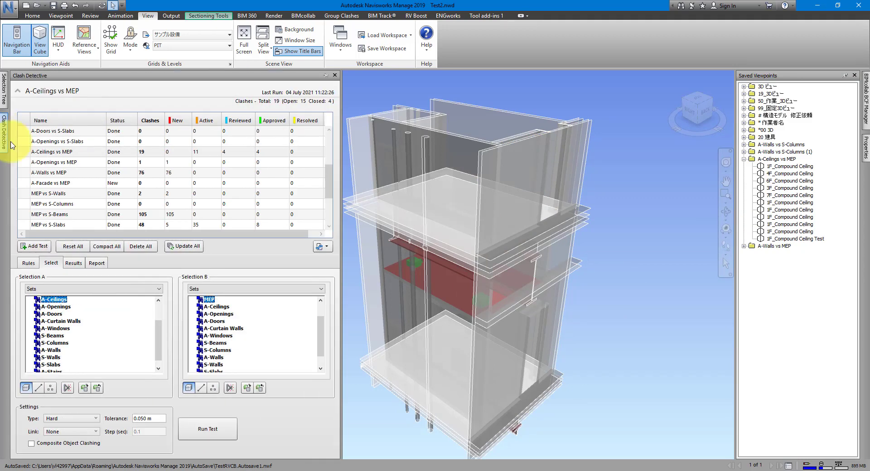
{"action": "left_click", "coordinate": [78, 155]}
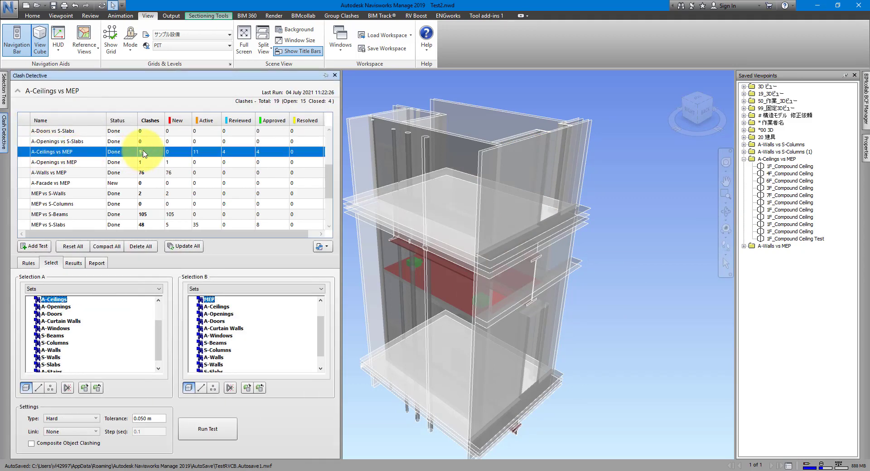
{"action": "left_click", "coordinate": [207, 152]}
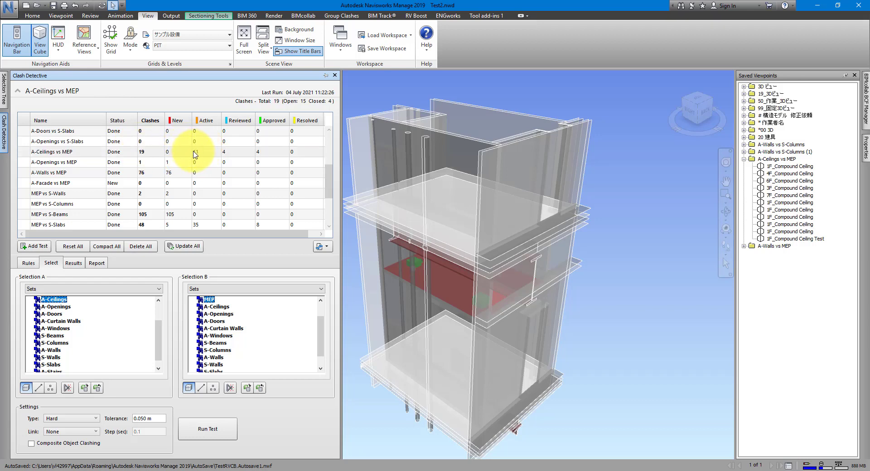
{"action": "left_click", "coordinate": [357, 87]}
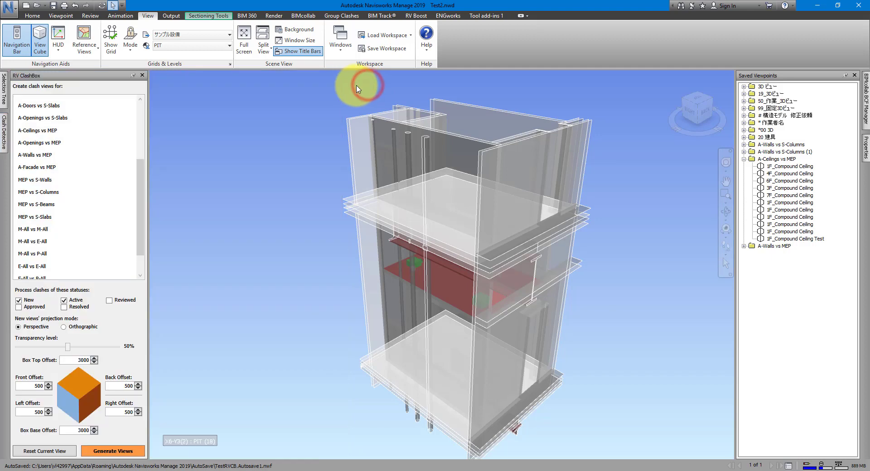
{"action": "mouse_move", "coordinate": [76, 304]}
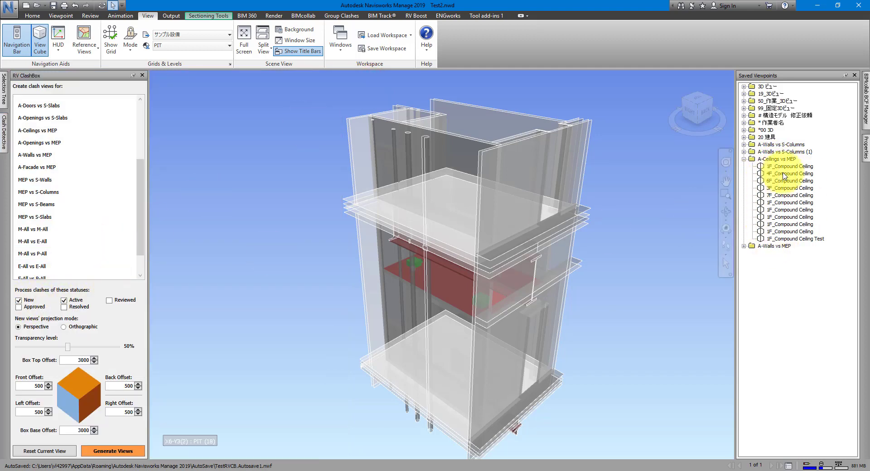
Examine the ceiling clash up close and compare several other Compound Ceiling viewpoints in the A-Ceilings vs MEP folder
{"action": "scroll", "coordinate": [453, 301], "scroll_direction": "up", "scroll_amount": 5}
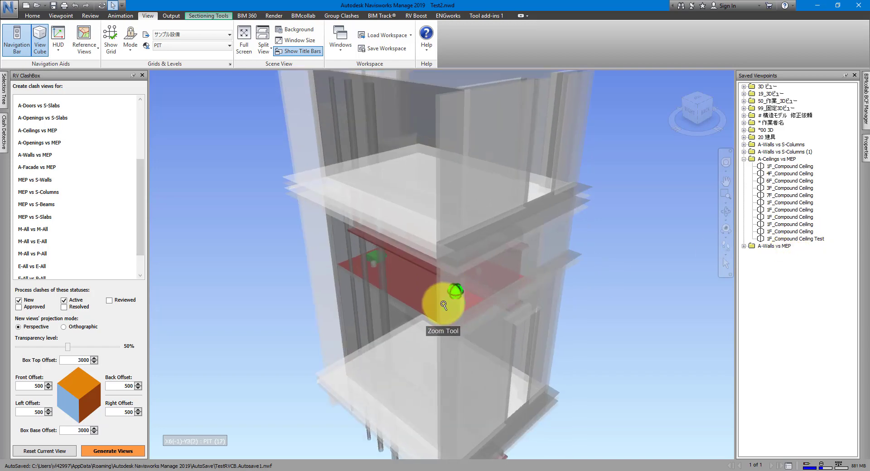
{"action": "scroll", "coordinate": [458, 213], "scroll_direction": "down", "scroll_amount": 5}
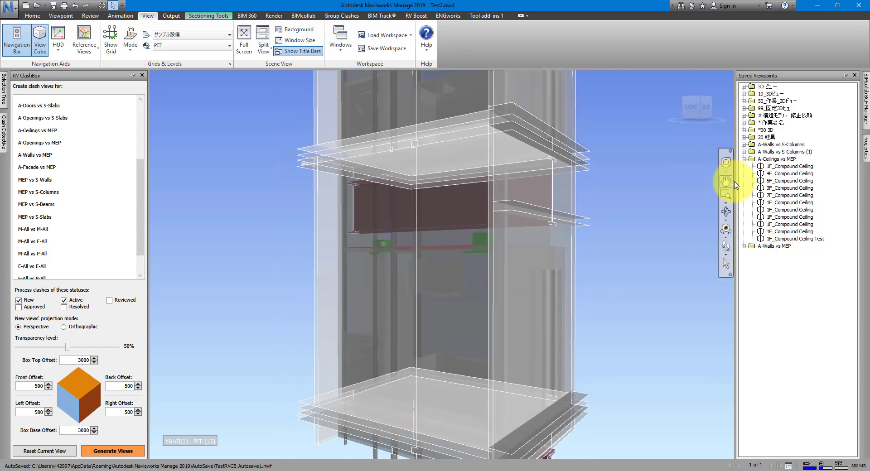
{"action": "left_click", "coordinate": [791, 188]}
{"action": "left_click", "coordinate": [785, 209]}
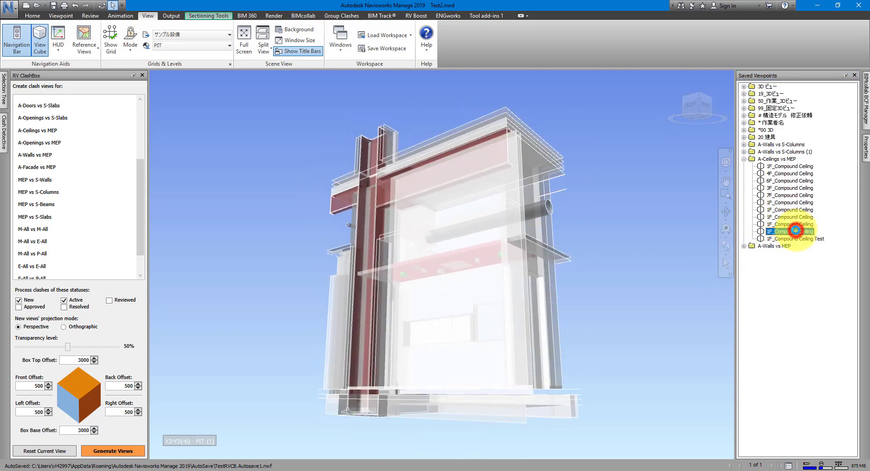
Expand the A-Walls vs MEP folder and review its wall clash viewpoints from different floors
{"action": "left_click", "coordinate": [744, 246]}
{"action": "left_click", "coordinate": [749, 191]}
{"action": "middle_click_drag", "start_coordinate": [363, 279], "coordinate": [573, 334], "text": "shift"}
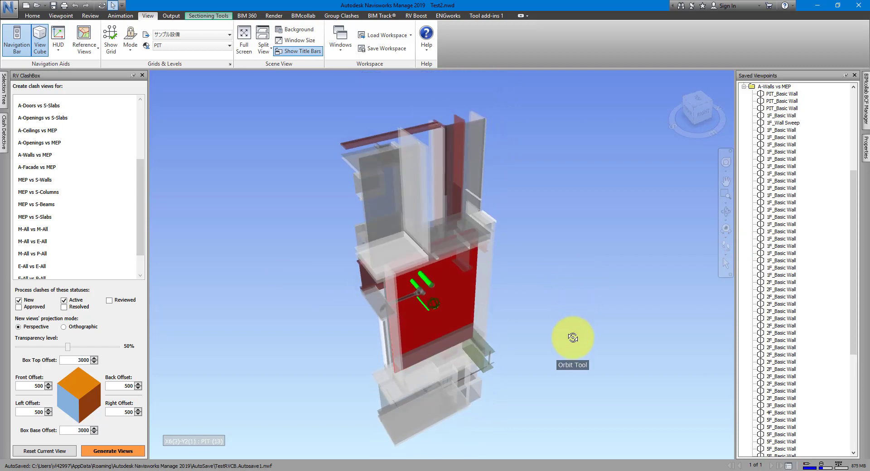
{"action": "left_click", "coordinate": [782, 320]}
{"action": "scroll", "coordinate": [780, 355], "scroll_direction": "down", "scroll_amount": 5}
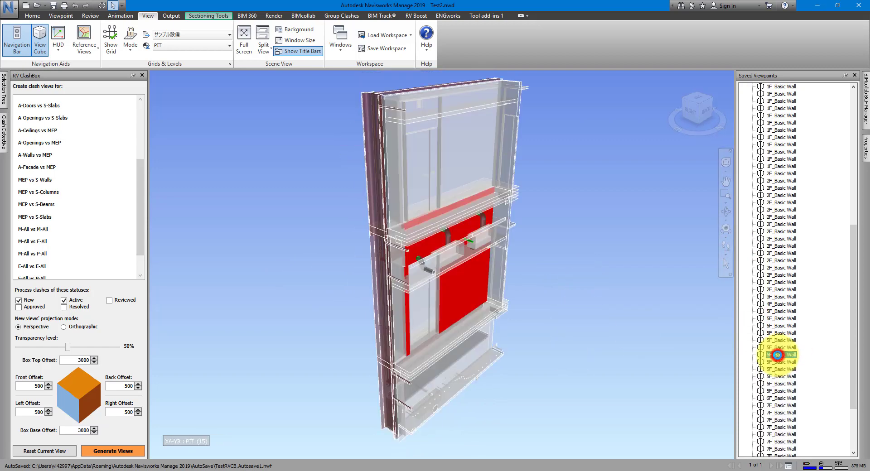
{"action": "left_click", "coordinate": [781, 356]}
{"action": "left_click", "coordinate": [782, 421]}
{"action": "left_click", "coordinate": [786, 418]}
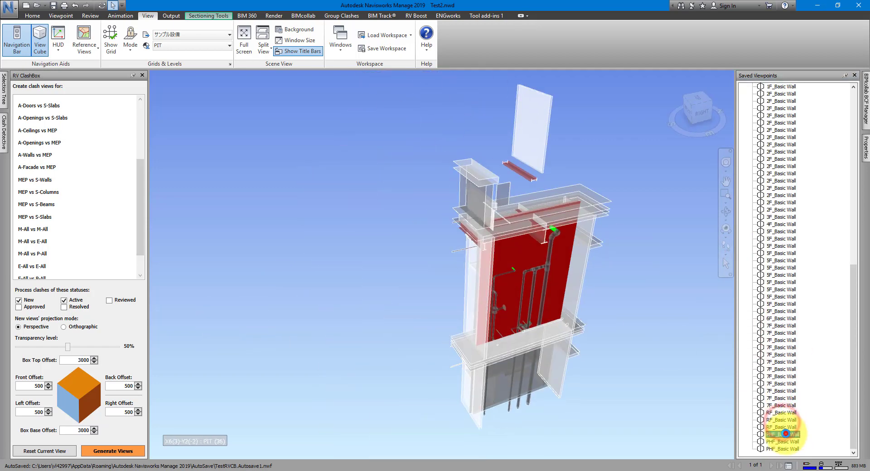
{"action": "scroll", "coordinate": [787, 272], "scroll_direction": "up", "scroll_amount": 7}
{"action": "left_click", "coordinate": [787, 145]}
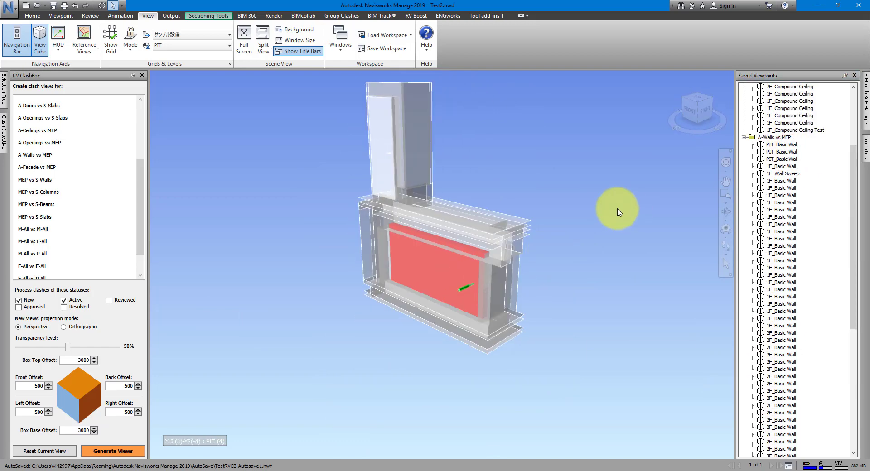
Widen the section box of the first PIT_Basic Wall viewpoint along the green pipe, reorient the view and update the saved viewpoint
{"action": "left_click", "coordinate": [780, 144]}
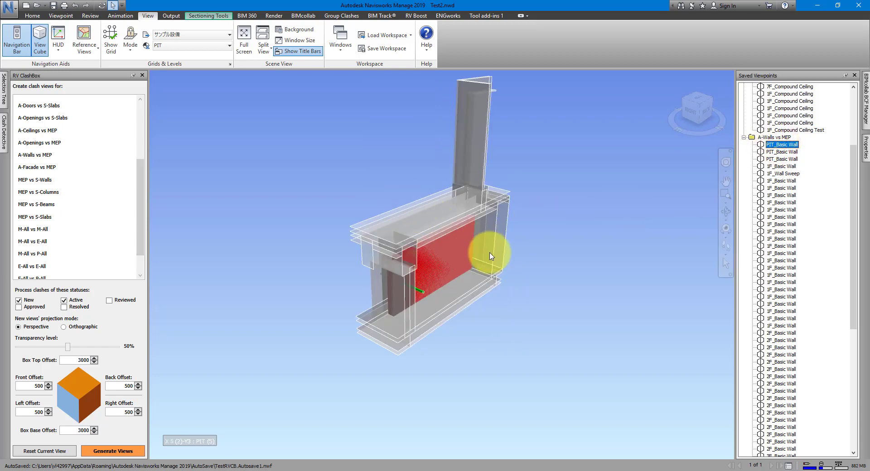
{"action": "left_click", "coordinate": [204, 15]}
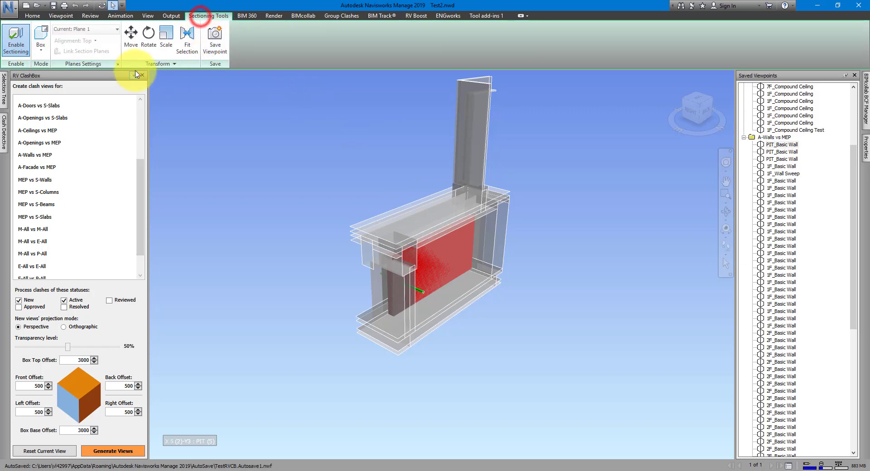
{"action": "left_click", "coordinate": [166, 40]}
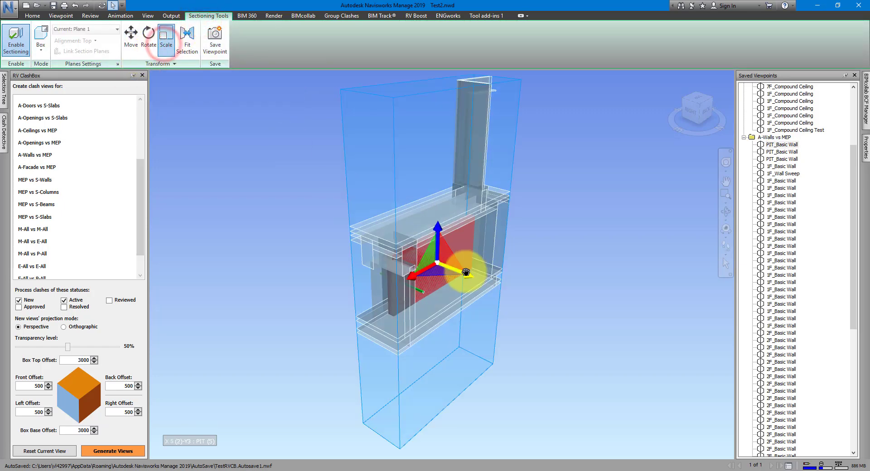
{"action": "left_click_drag", "start_coordinate": [466, 273], "coordinate": [589, 305]}
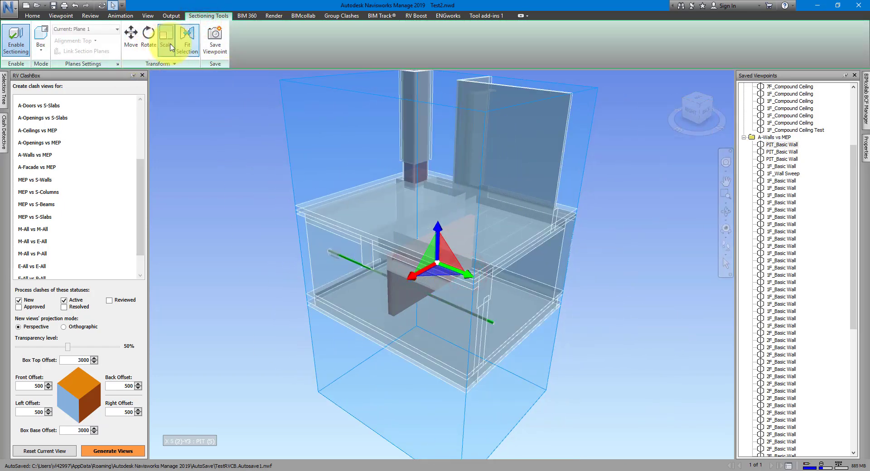
{"action": "left_click", "coordinate": [166, 42]}
{"action": "mouse_move", "coordinate": [570, 249]}
{"action": "middle_mouse_down", "text": "shift"}
{"action": "mouse_move", "coordinate": [572, 270]}
{"action": "mouse_move", "coordinate": [604, 258]}
{"action": "mouse_move", "coordinate": [555, 258]}
{"action": "mouse_move", "coordinate": [583, 262]}
{"action": "middle_mouse_up", "text": "shift"}
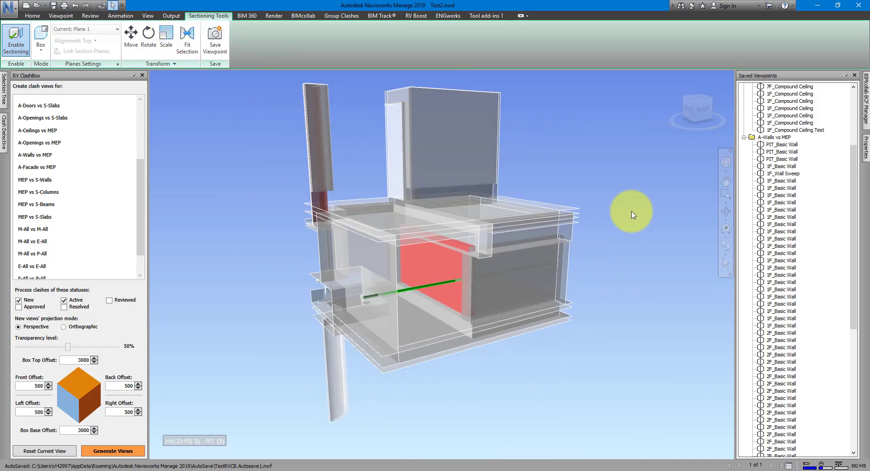
{"action": "right_click", "coordinate": [781, 145]}
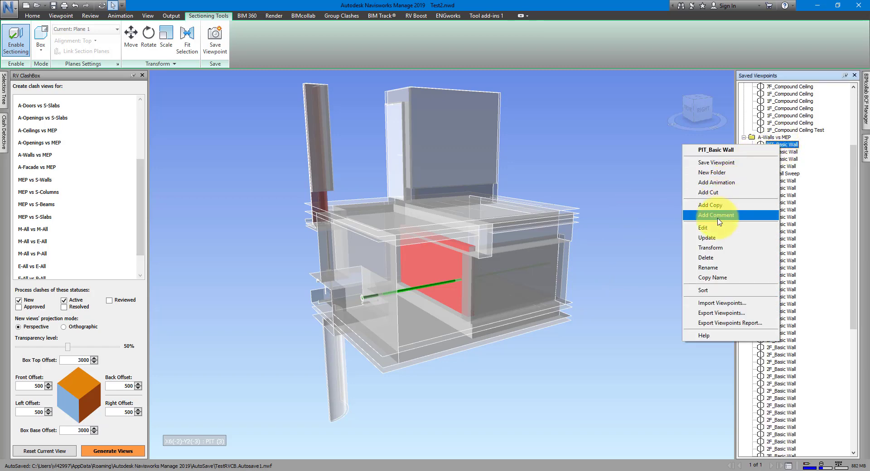
{"action": "left_click", "coordinate": [712, 237]}
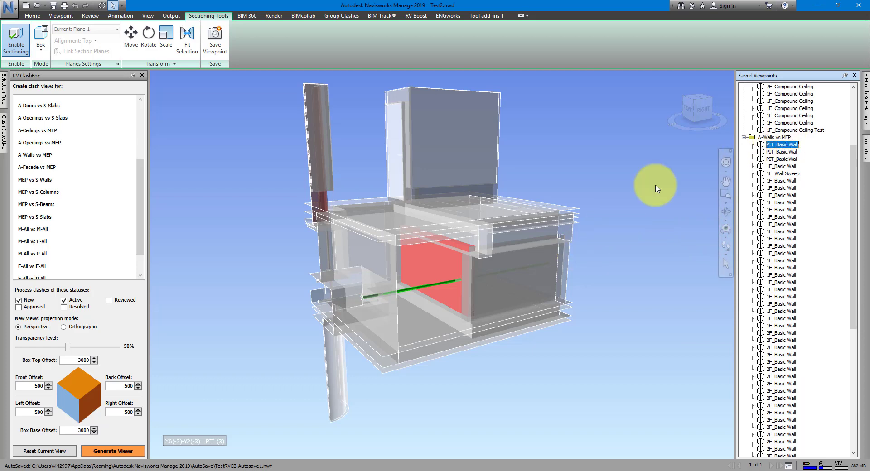
Set the section capping outline color to red in the Interface Sectioning options
{"action": "scroll", "coordinate": [461, 253], "scroll_direction": "up", "scroll_amount": 3}
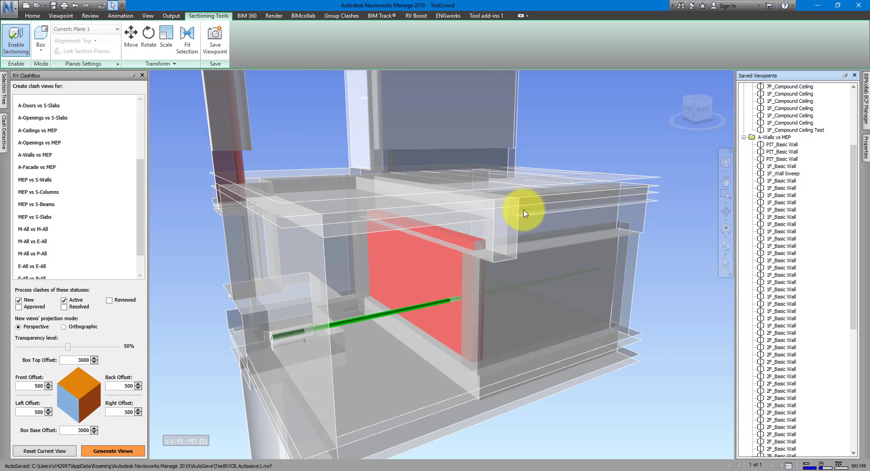
{"action": "left_click", "coordinate": [14, 17]}
{"action": "left_click", "coordinate": [123, 204]}
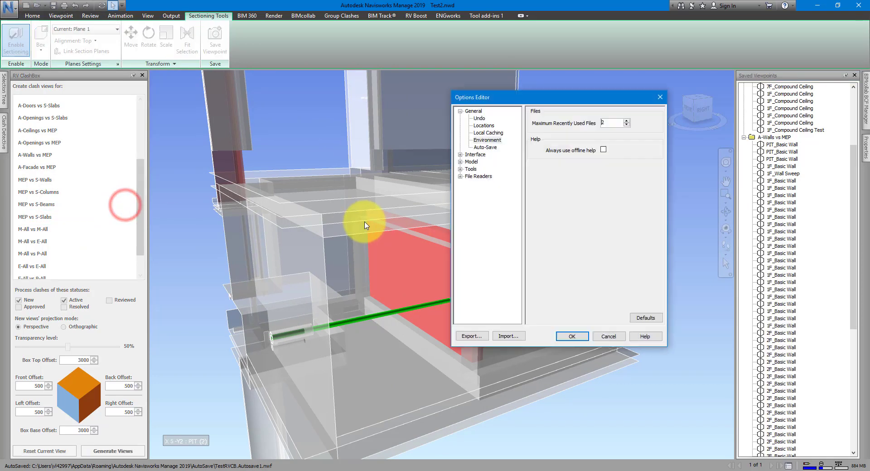
{"action": "double_click", "coordinate": [476, 154]}
{"action": "left_click", "coordinate": [489, 169]}
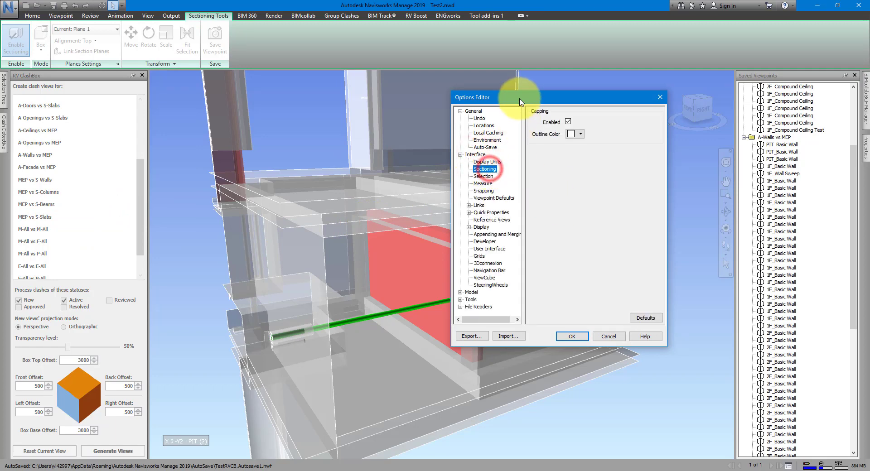
{"action": "left_click_drag", "start_coordinate": [517, 97], "coordinate": [661, 132]}
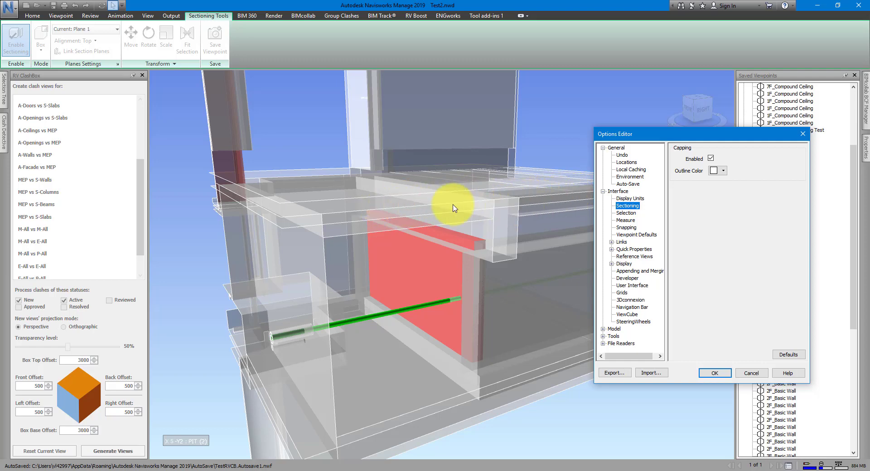
{"action": "left_click", "coordinate": [725, 171]}
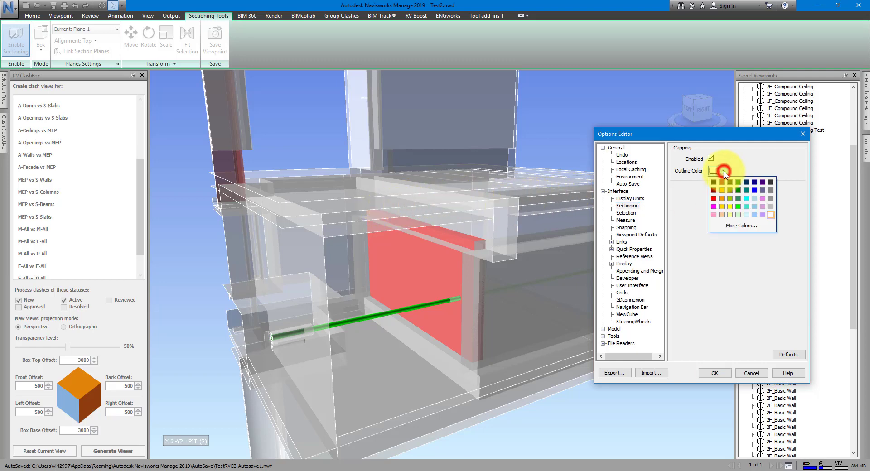
{"action": "left_click", "coordinate": [714, 199]}
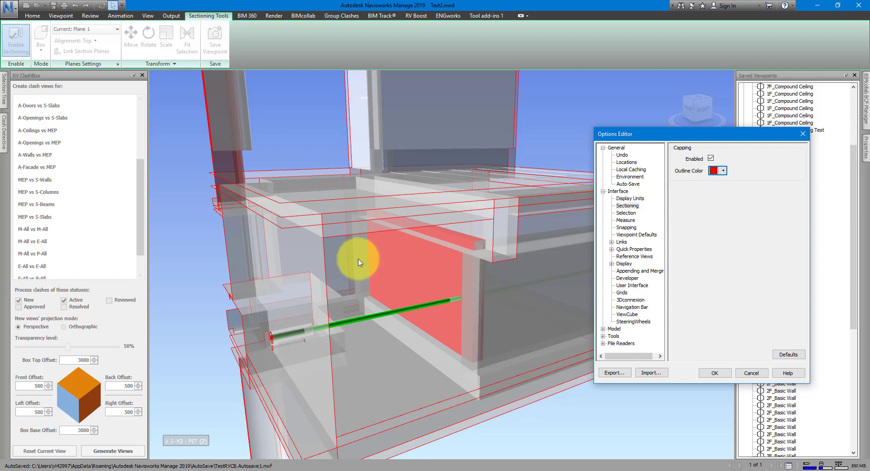
Set the section capping outline color back to white and apply the options
{"action": "left_click", "coordinate": [725, 173]}
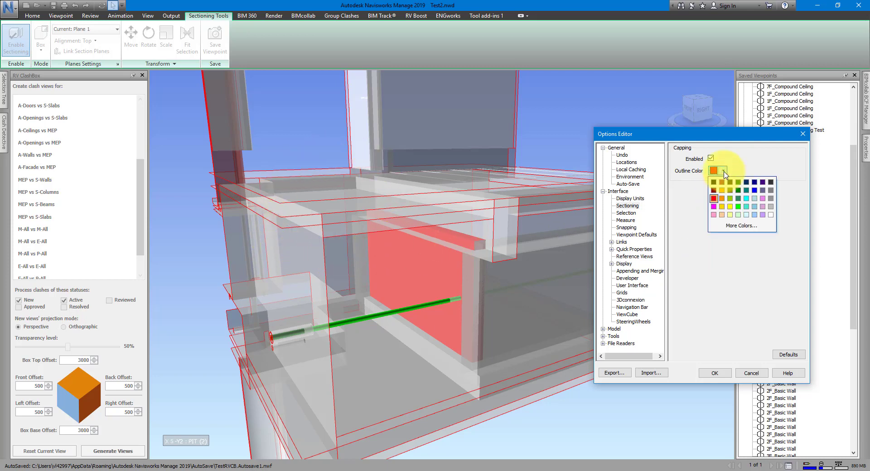
{"action": "left_click", "coordinate": [771, 216]}
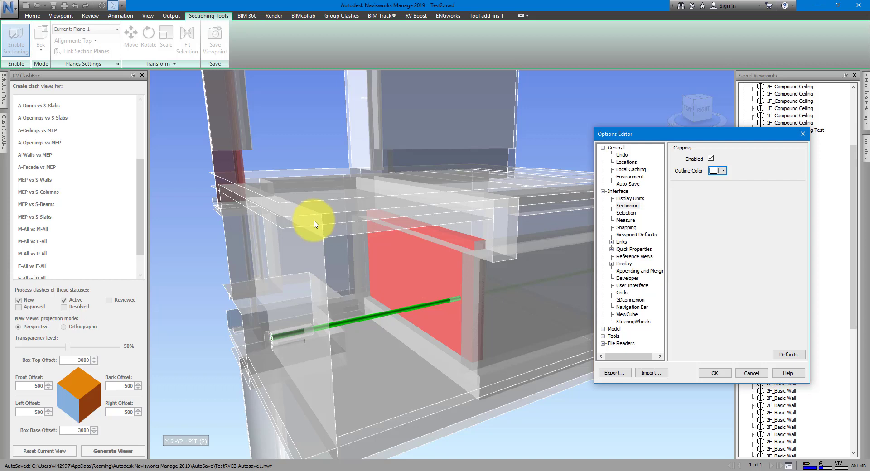
{"action": "left_click", "coordinate": [717, 373]}
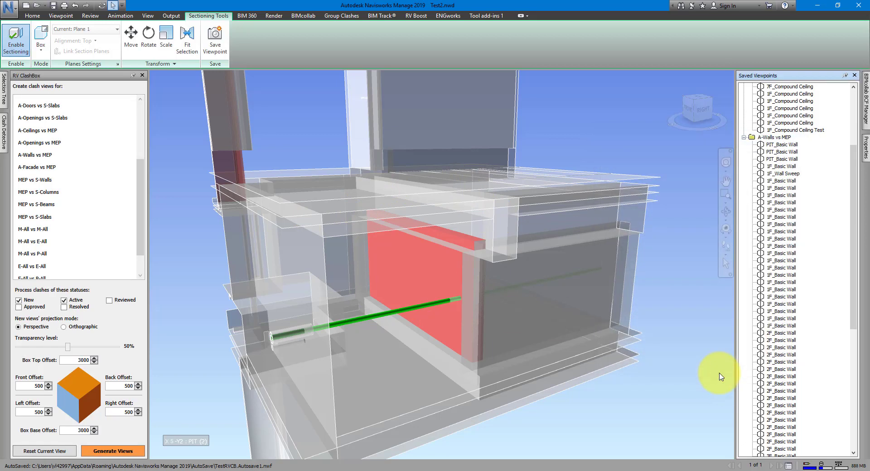
Reset the current view in RV ClashBox to remove the sectioning and show the whole building
{"action": "scroll", "coordinate": [459, 277], "scroll_direction": "down", "scroll_amount": 4}
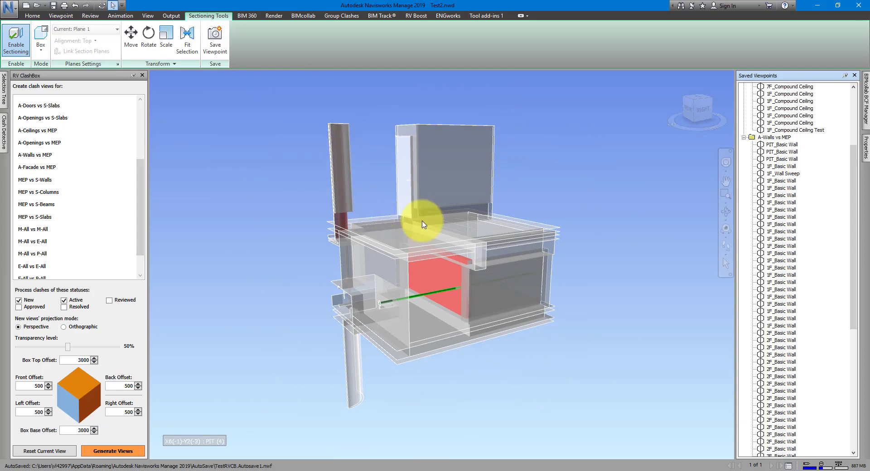
{"action": "left_click", "coordinate": [49, 452]}
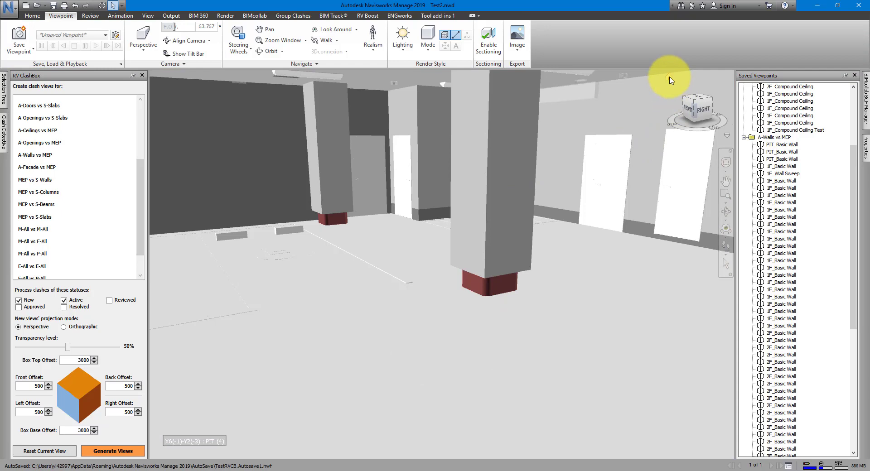
{"action": "scroll", "coordinate": [431, 315], "scroll_direction": "down", "scroll_amount": 5}
{"action": "scroll", "coordinate": [436, 314], "scroll_direction": "down", "scroll_amount": 10}
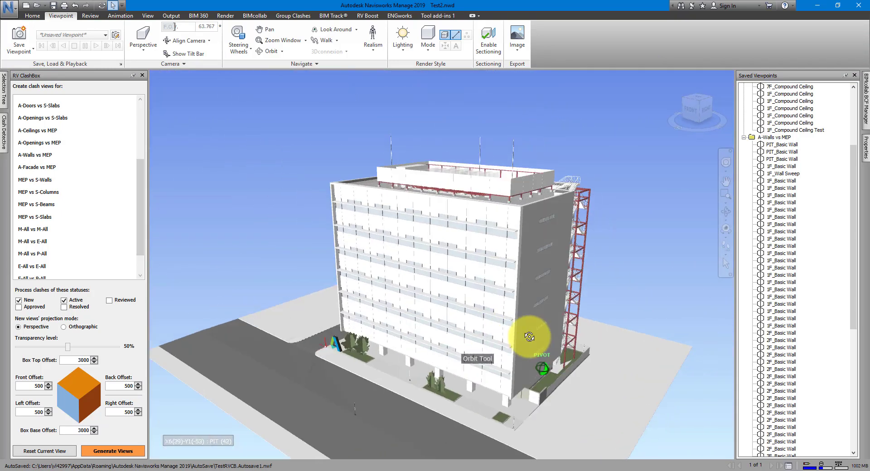
Open the first PIT_Basic Wall viewpoint in the A-Walls vs S-Columns (1) folder and orbit around its clash
{"action": "scroll", "coordinate": [758, 223], "scroll_direction": "up", "scroll_amount": 5}
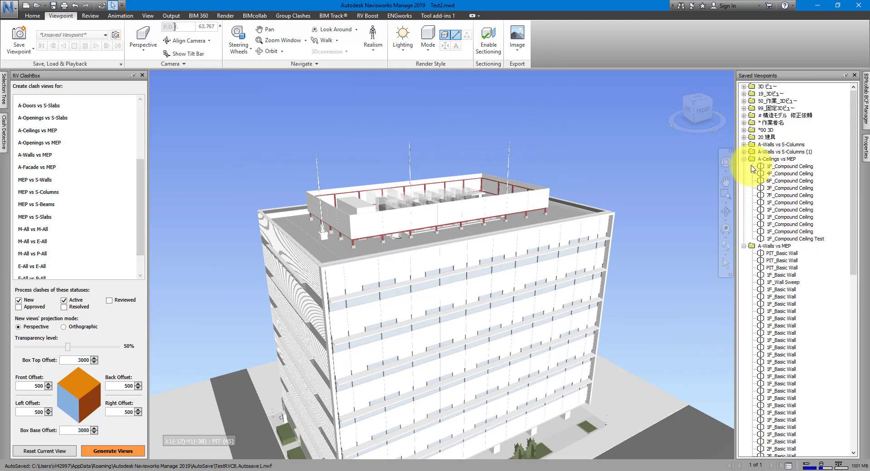
{"action": "left_click", "coordinate": [745, 152]}
{"action": "left_click", "coordinate": [781, 159]}
{"action": "middle_click_drag", "start_coordinate": [489, 223], "coordinate": [777, 181], "text": "shift"}
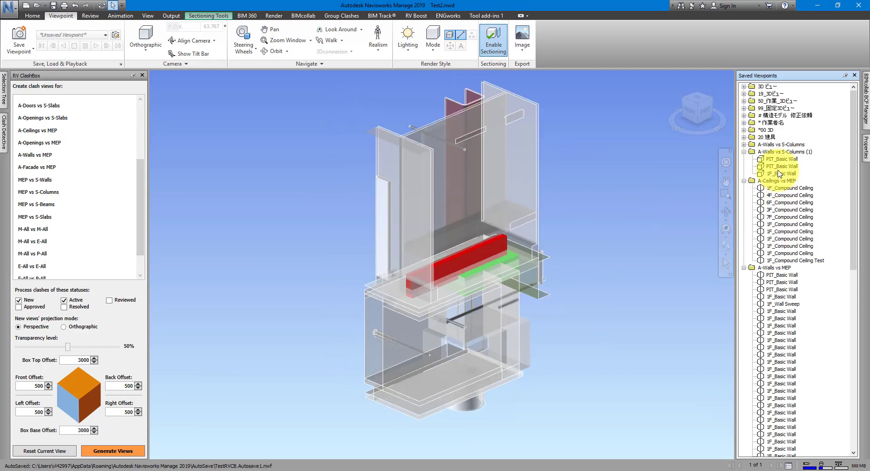
Open the 1F_Basic Wall viewpoint in the A-Walls vs S-Columns folder and examine the red wall and green column clash from another side
{"action": "left_click", "coordinate": [744, 145]}
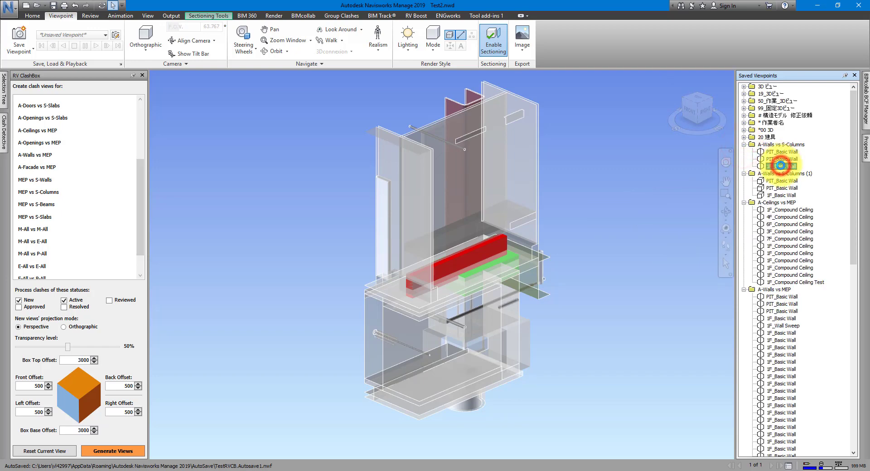
{"action": "left_click", "coordinate": [781, 166]}
{"action": "middle_click_drag", "start_coordinate": [458, 285], "coordinate": [359, 272], "text": "shift"}
{"action": "scroll", "coordinate": [447, 270], "scroll_direction": "up", "scroll_amount": 3}
{"action": "scroll", "coordinate": [447, 270], "scroll_direction": "up", "scroll_amount": 5}
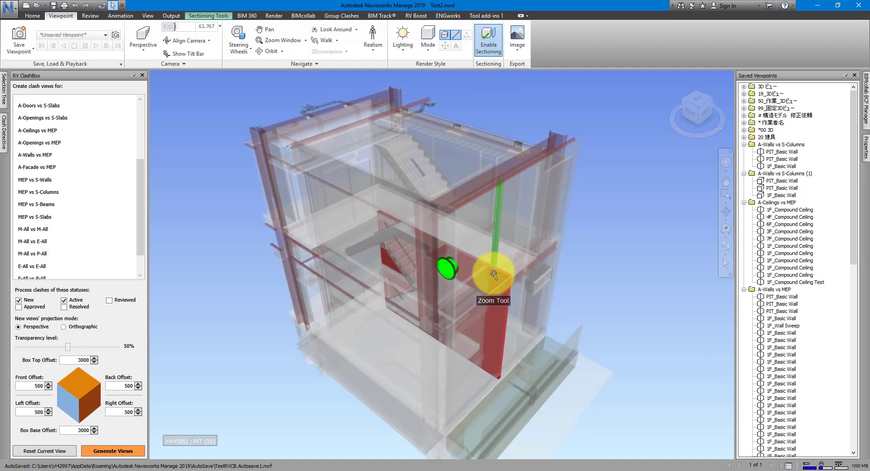
{"action": "middle_click_drag", "start_coordinate": [655, 284], "coordinate": [326, 242]}
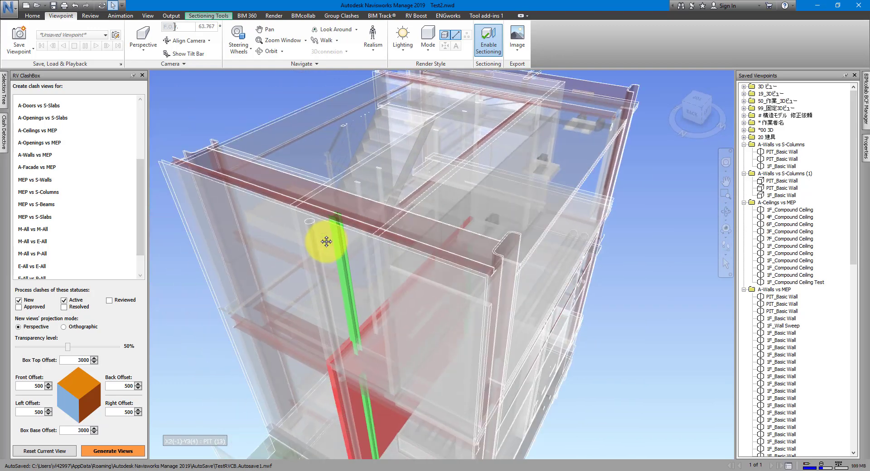
{"action": "scroll", "coordinate": [326, 241], "scroll_direction": "down", "scroll_amount": 3}
{"action": "middle_click_drag", "start_coordinate": [633, 303], "coordinate": [674, 292]}
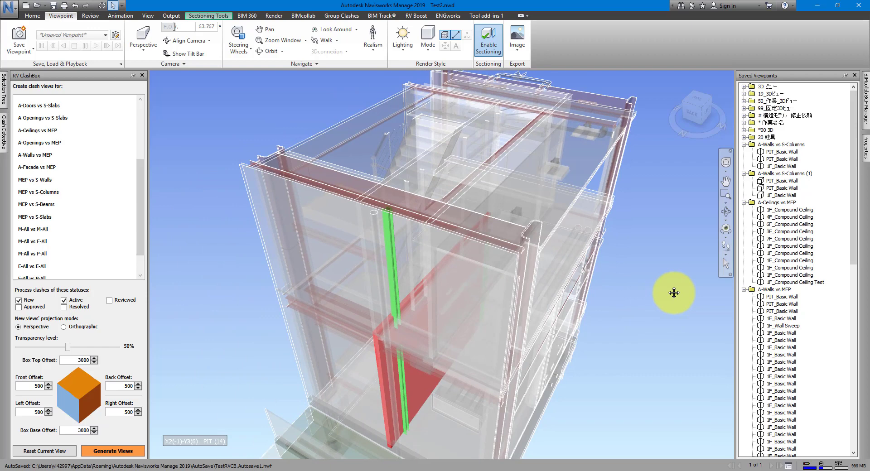